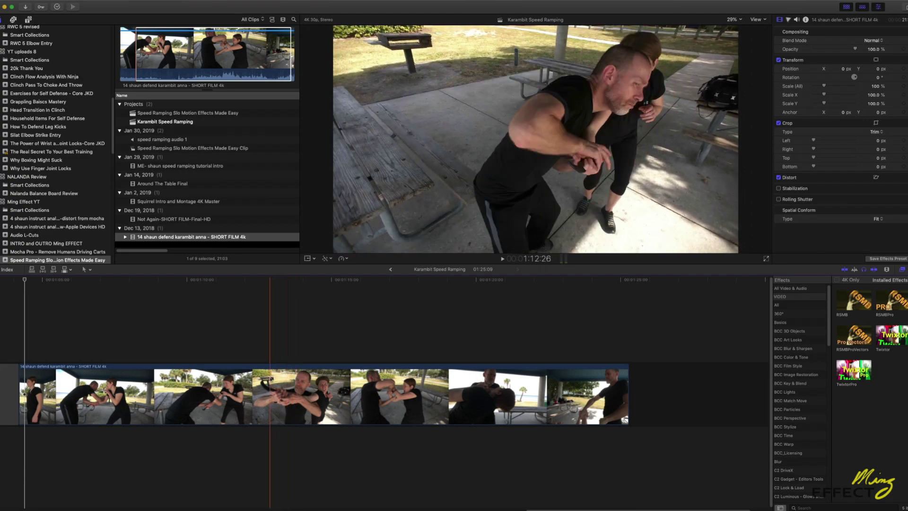
# Show the retime bar on the karambit clip and blade its speed at about 1:07:03
pyautogui.click(47, 373)
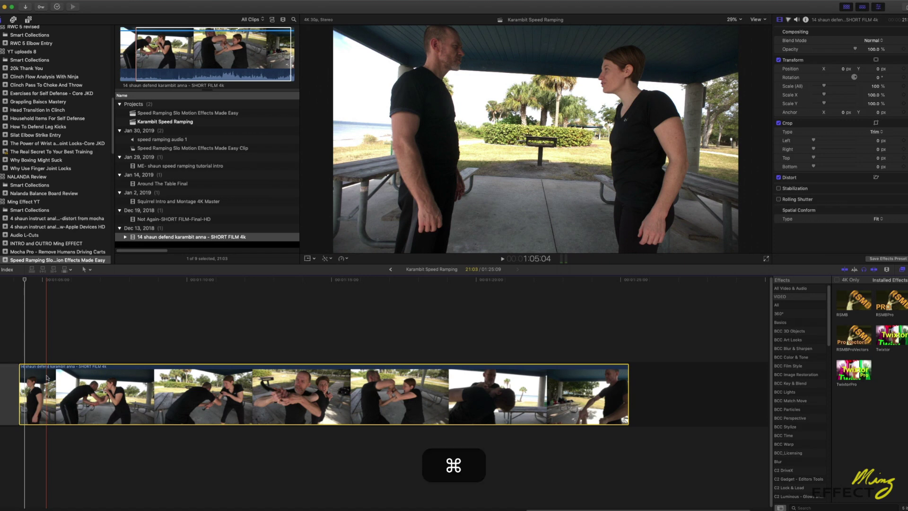
pyautogui.press('super+r')
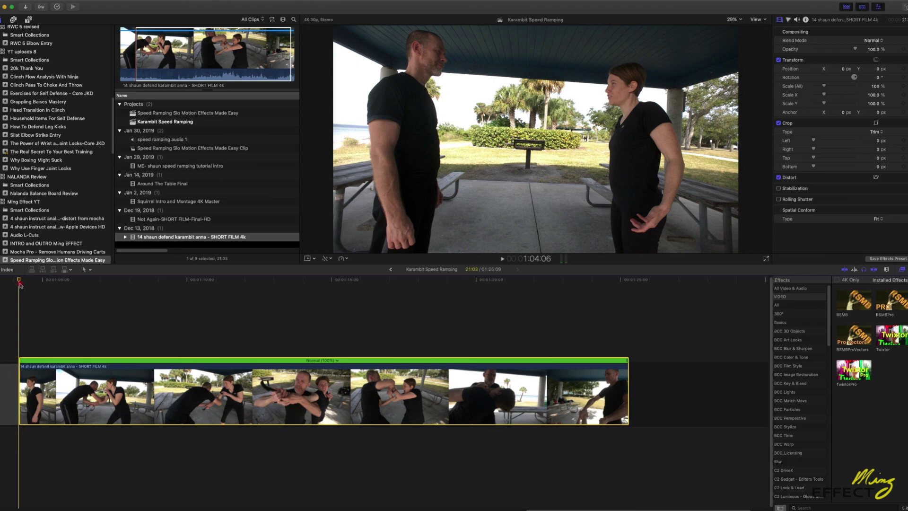
pyautogui.moveTo(20, 284); pyautogui.dragTo(104, 296)
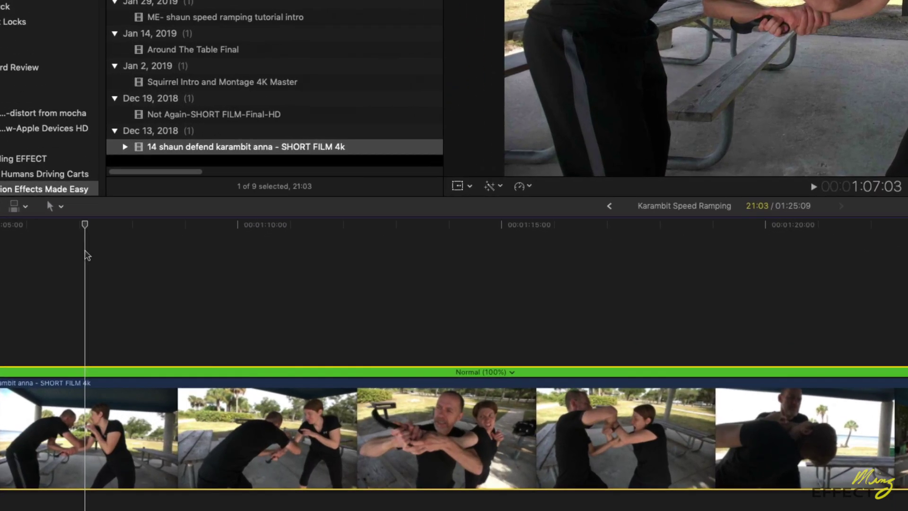
pyautogui.hotkey('shift', 'b')
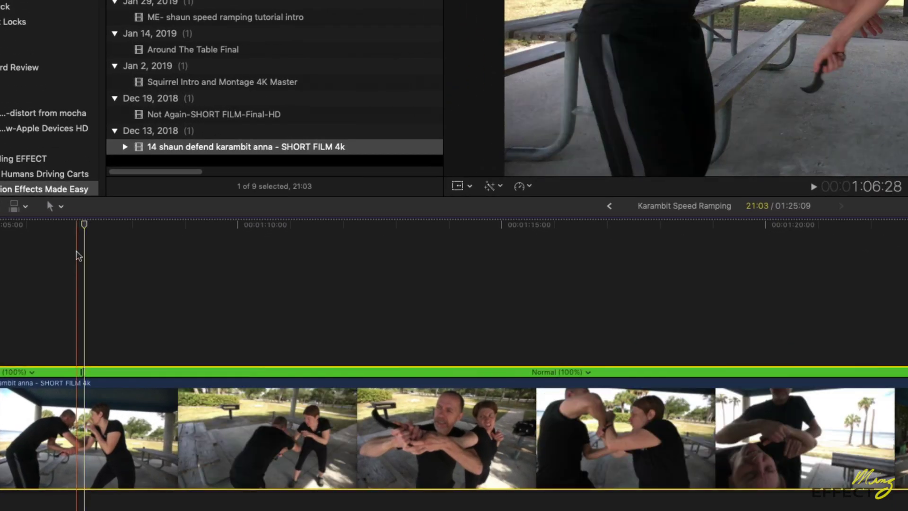
# Blade the clip's speed a second time at 1:08:00 to isolate a short speed segment
pyautogui.click(134, 232)
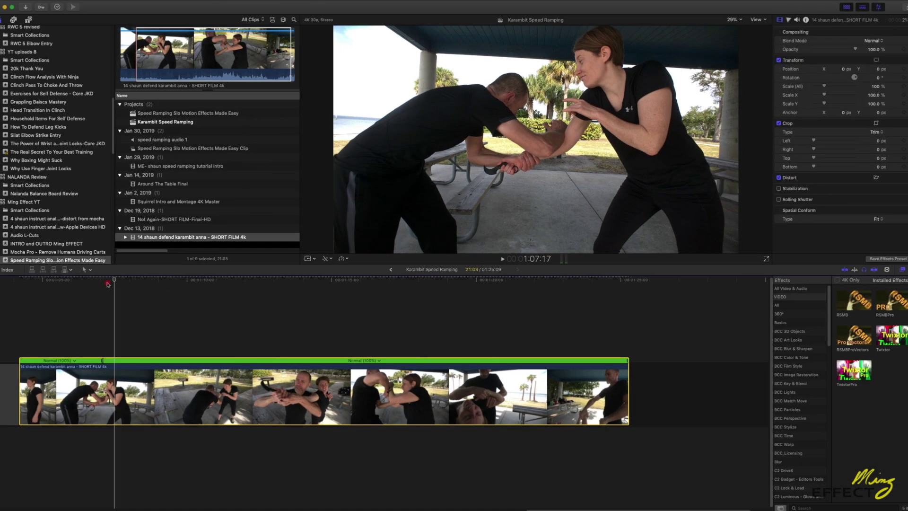
pyautogui.moveTo(95, 284); pyautogui.dragTo(130, 286)
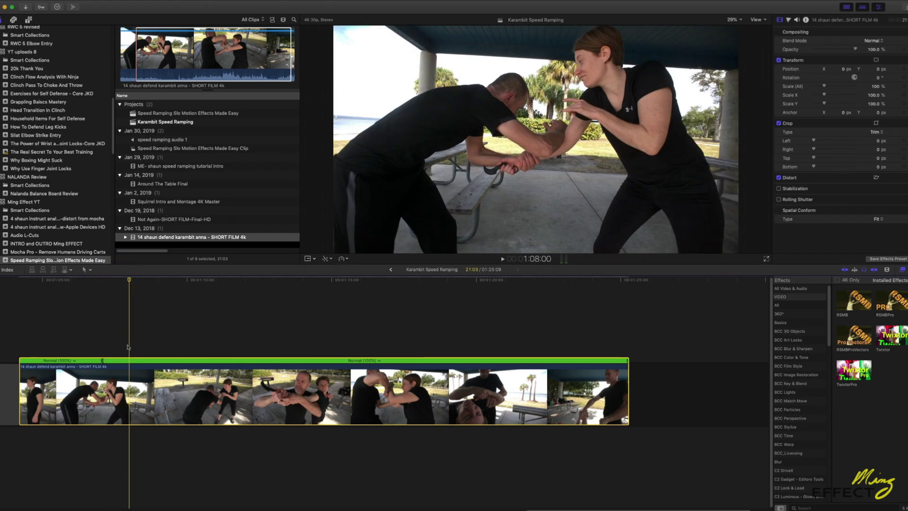
pyautogui.press('shift')
pyautogui.hotkey('shift', 'b')
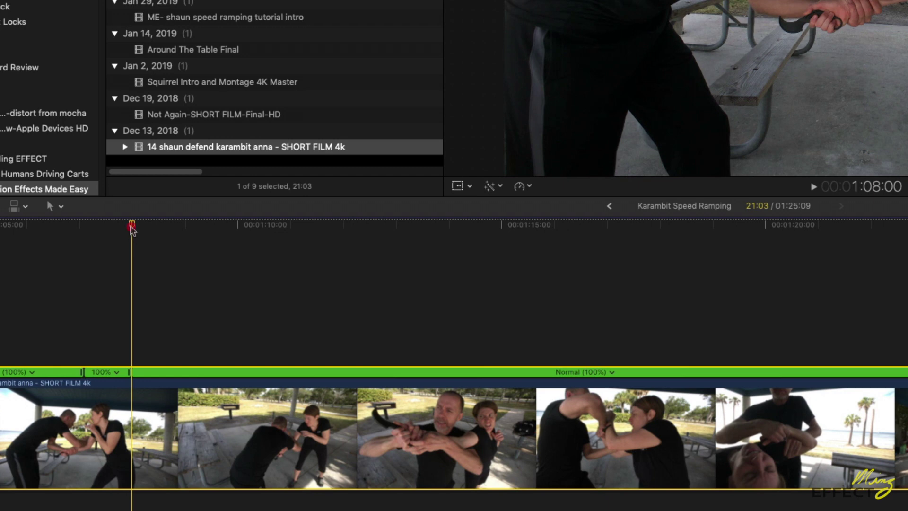
pyautogui.moveTo(132, 229); pyautogui.dragTo(136, 278)
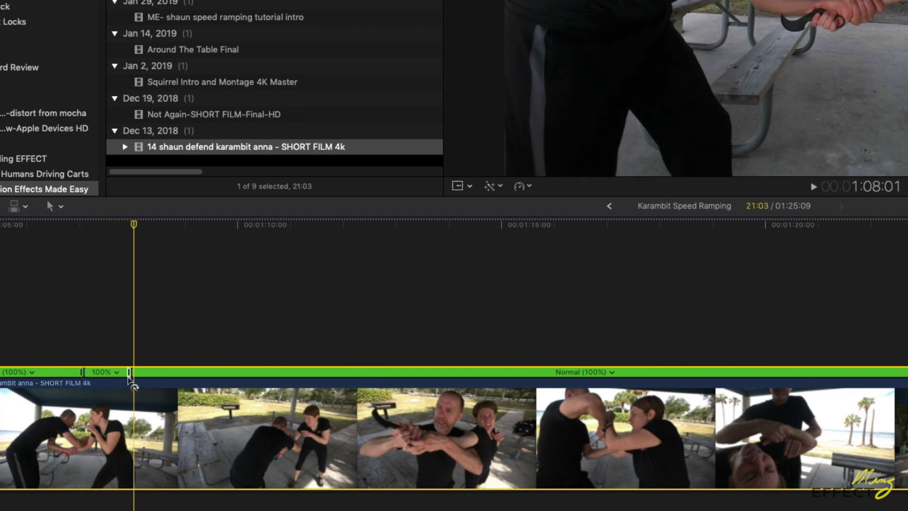
# Slow the short segment between the two speed cuts to 50%
pyautogui.click(117, 372)
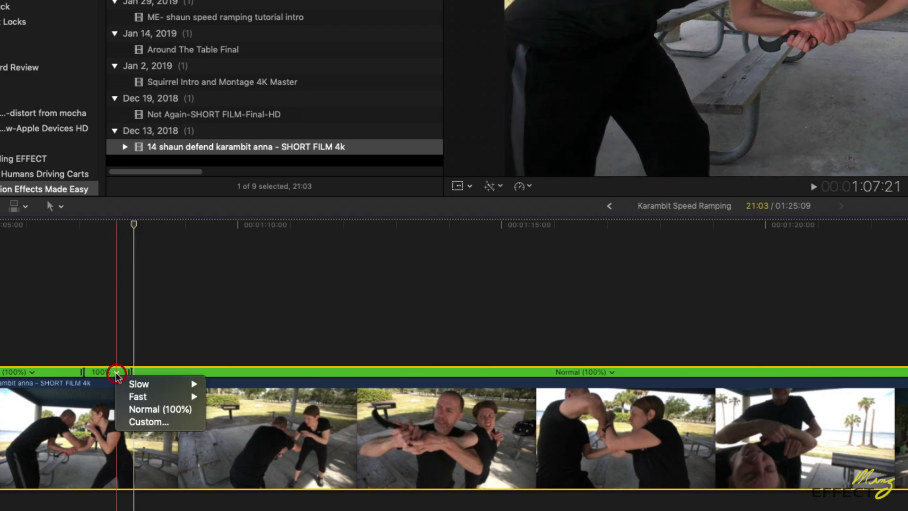
pyautogui.moveTo(146, 384)
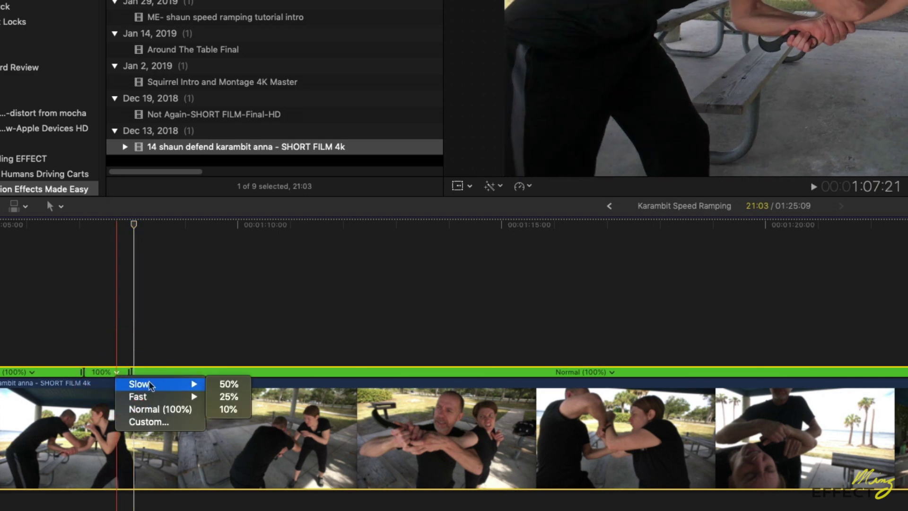
pyautogui.click(113, 378)
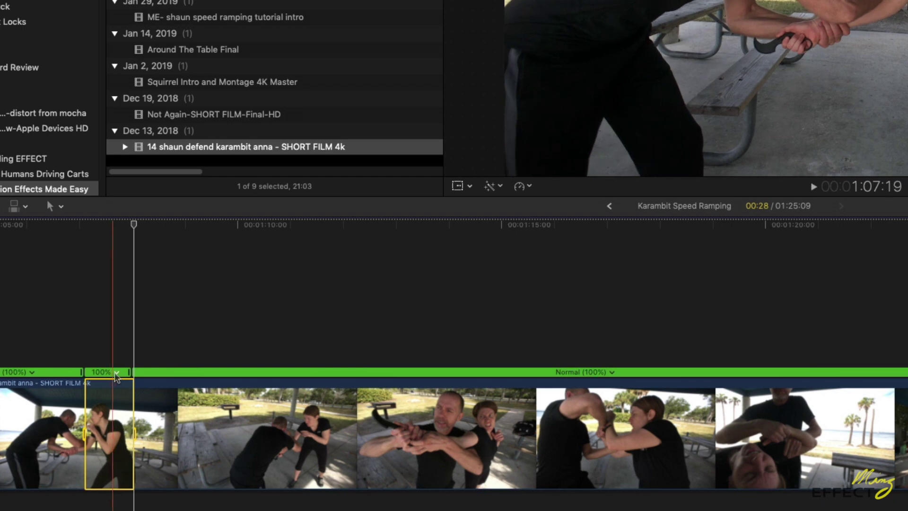
pyautogui.click(116, 372)
pyautogui.moveTo(142, 384)
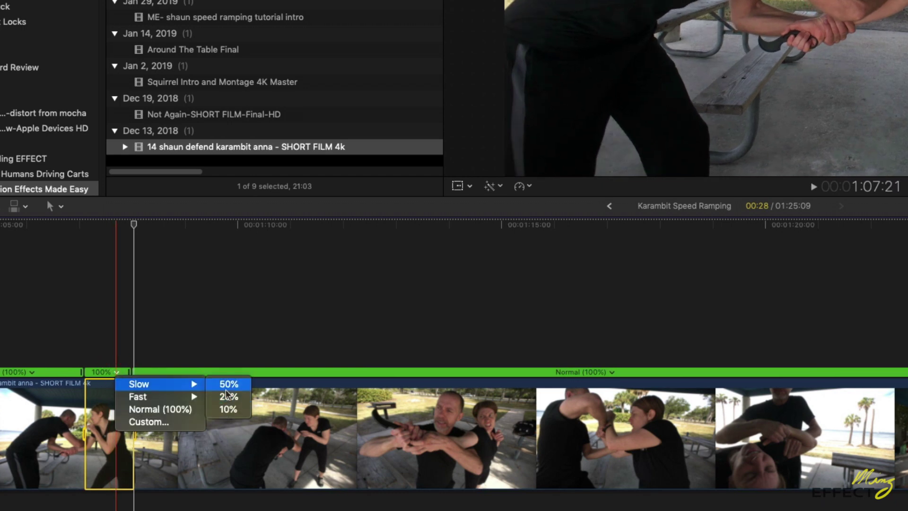
pyautogui.click(228, 383)
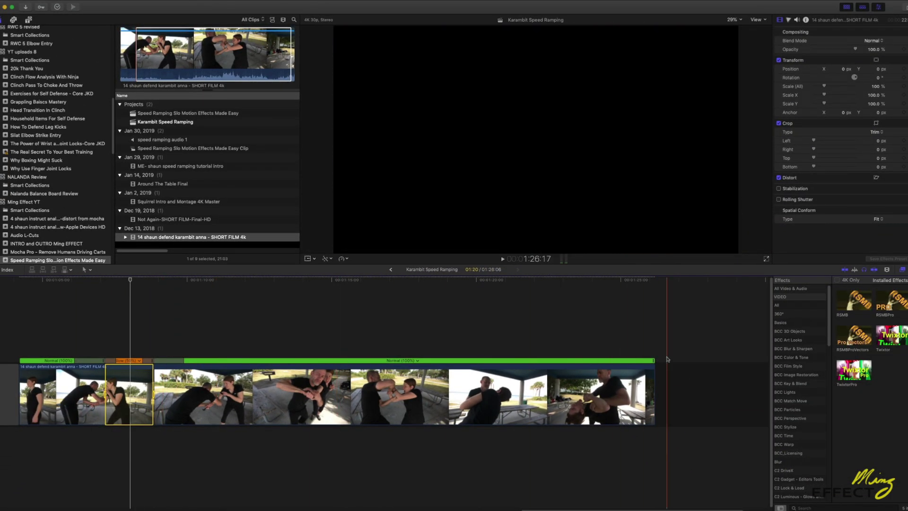
# Play back the ramp into the 50% segment, also trying a shorter speed transition ahead of it
pyautogui.press('super+equal')
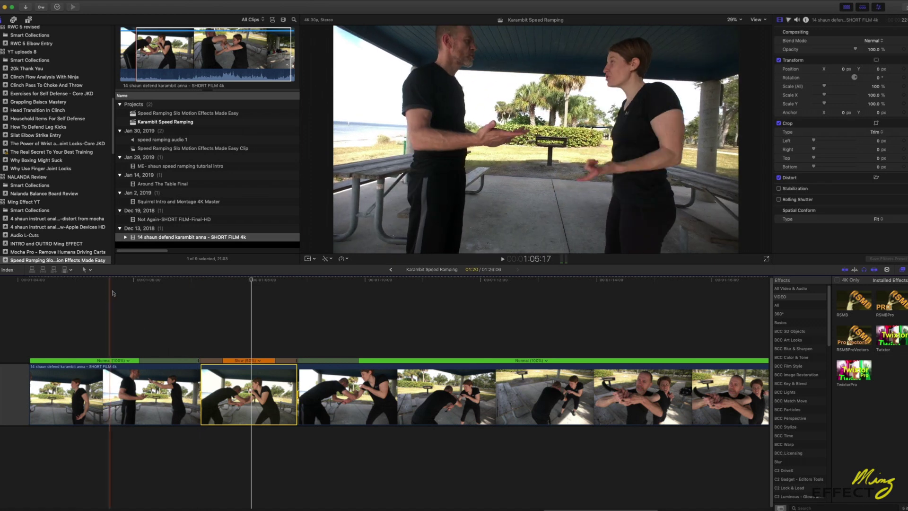
pyautogui.press('space')
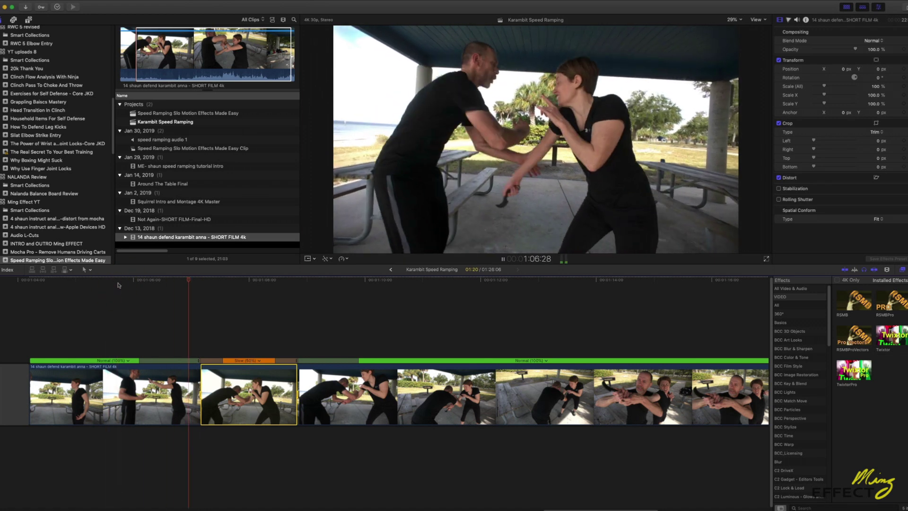
pyautogui.press('space')
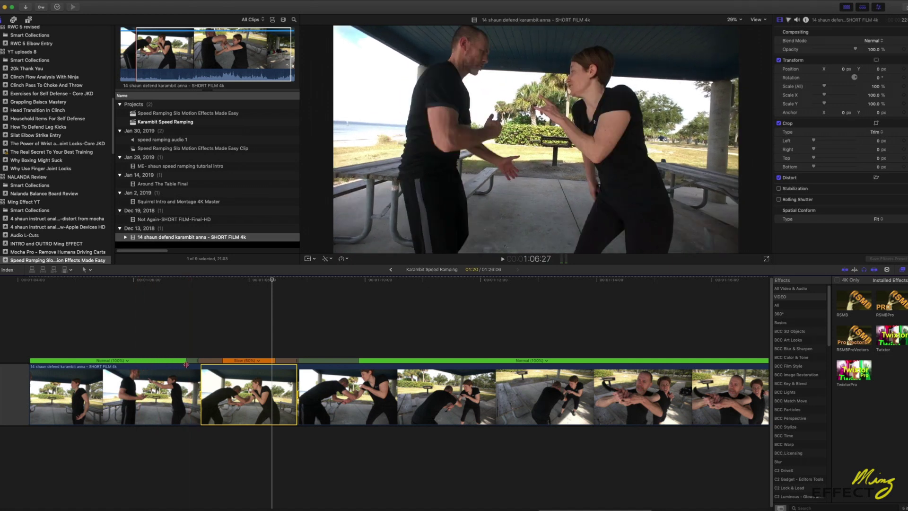
pyautogui.press('space')
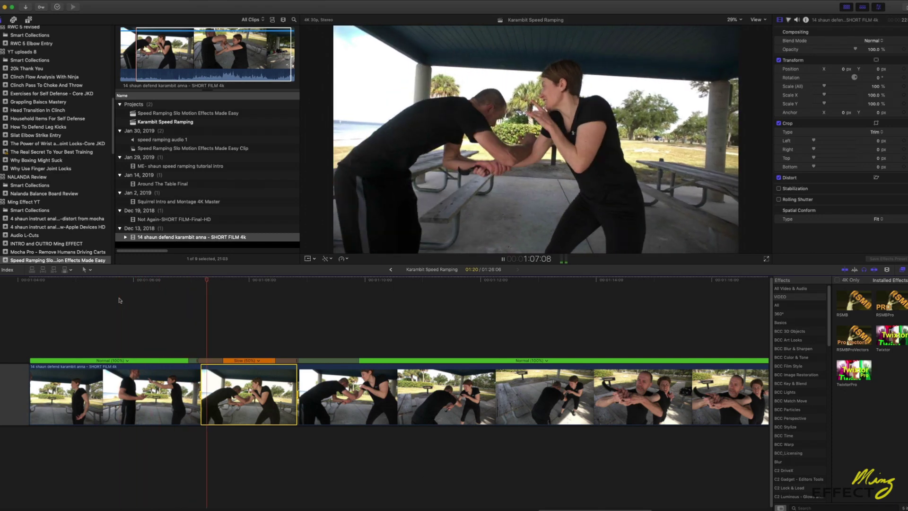
pyautogui.press('space')
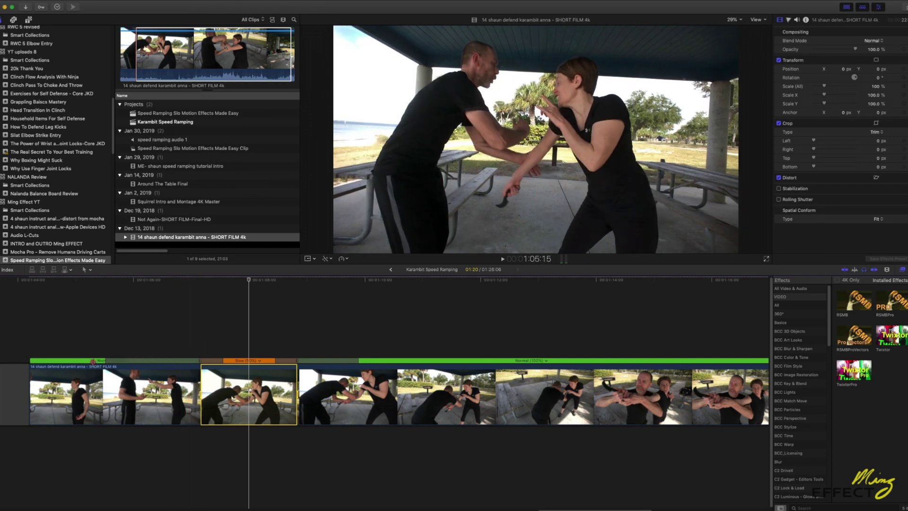
# Preview a longer speed transition before the slow segment, then adjust its start to about 1:06
pyautogui.click(68, 280)
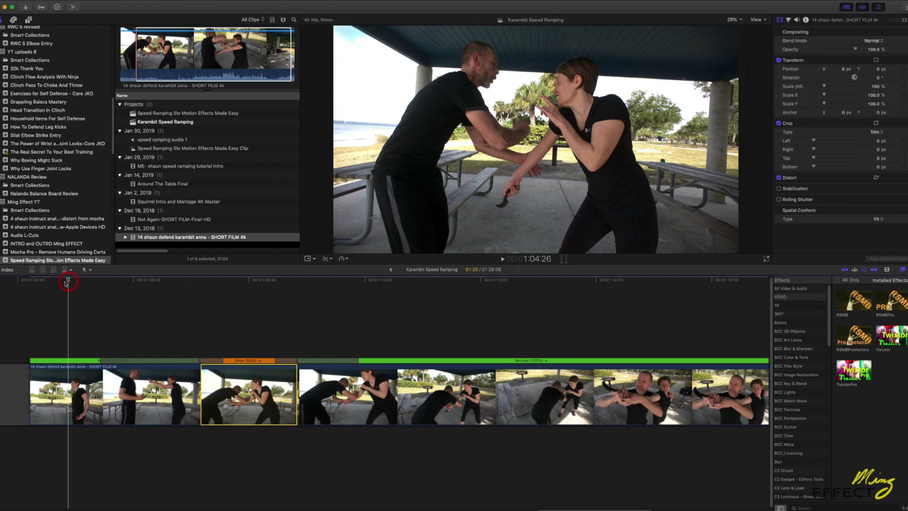
pyautogui.press('space')
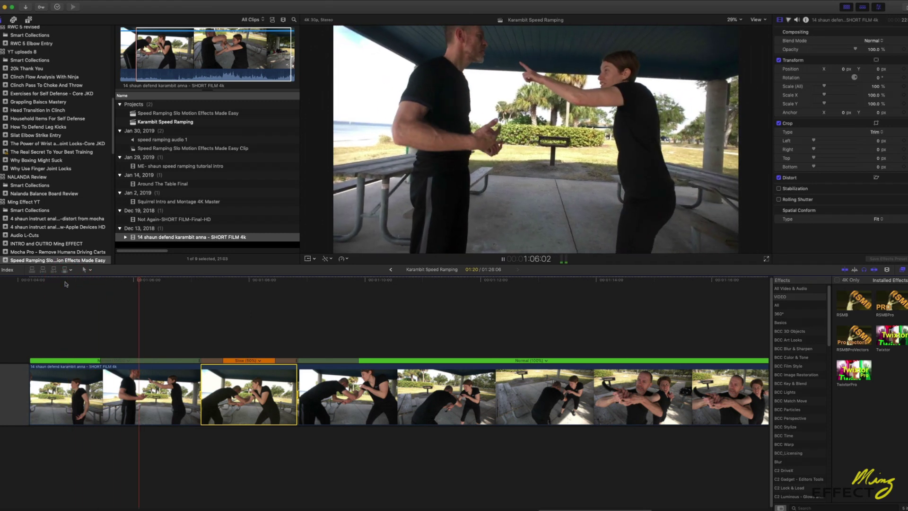
pyautogui.press('space')
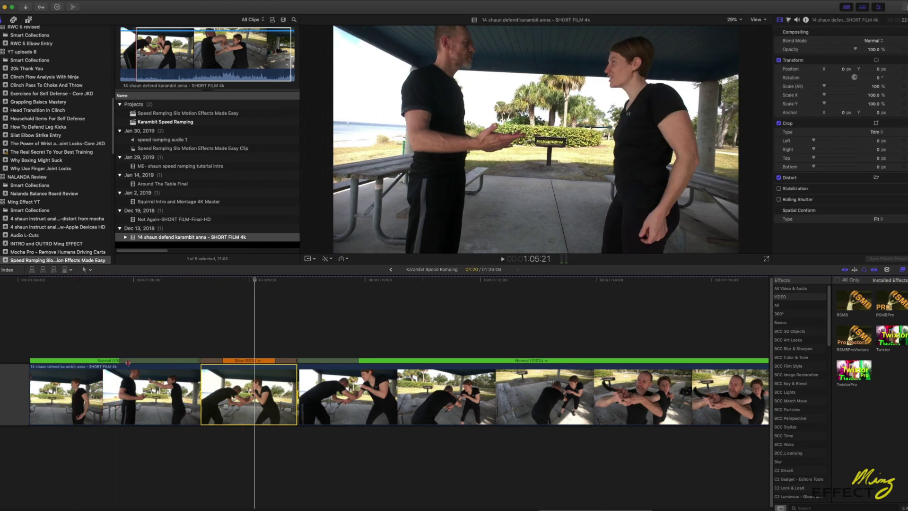
pyautogui.moveTo(128, 362); pyautogui.dragTo(142, 362)
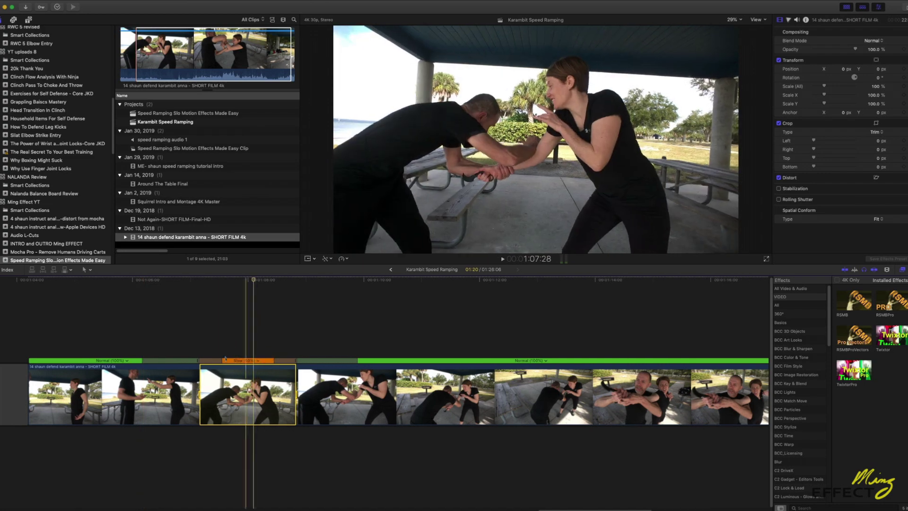
# Retime the slow segment by moving its end point, trying 45% and settling on 54%
pyautogui.click(259, 361)
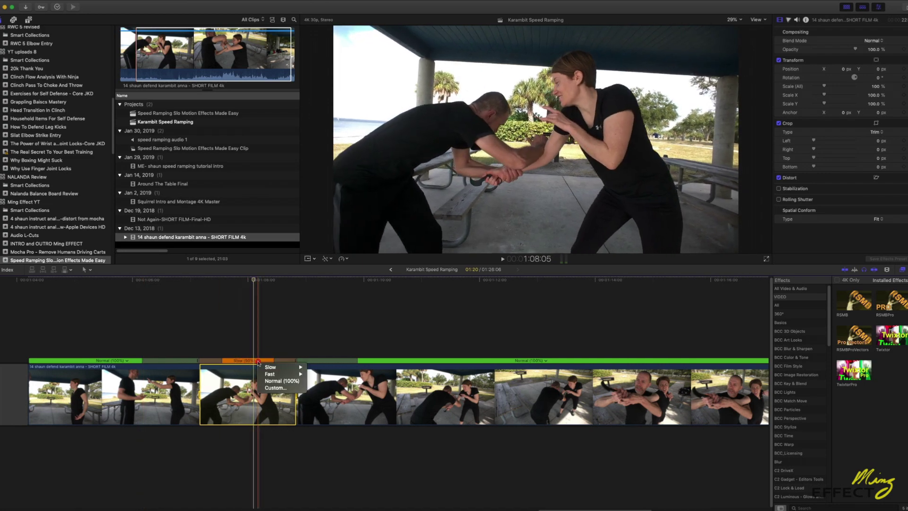
pyautogui.click(225, 335)
pyautogui.moveTo(296, 363); pyautogui.dragTo(306, 363)
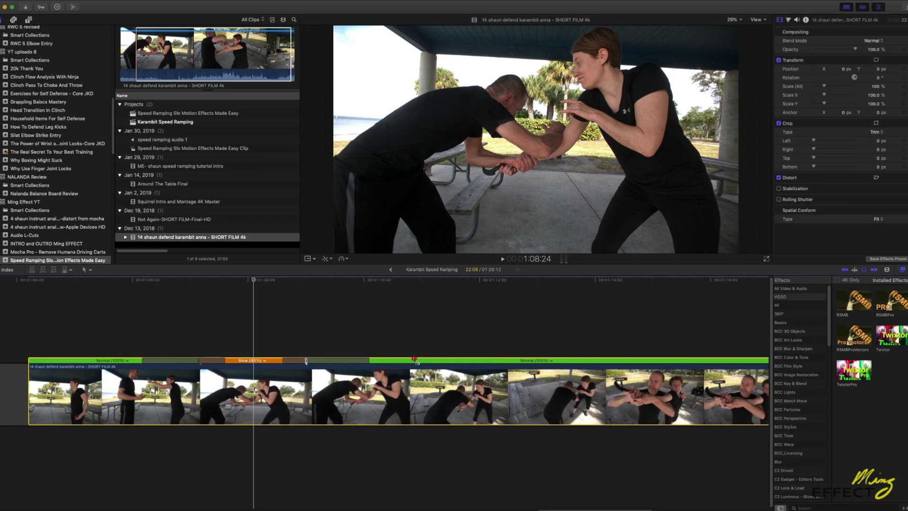
pyautogui.moveTo(414, 359); pyautogui.dragTo(128, 368)
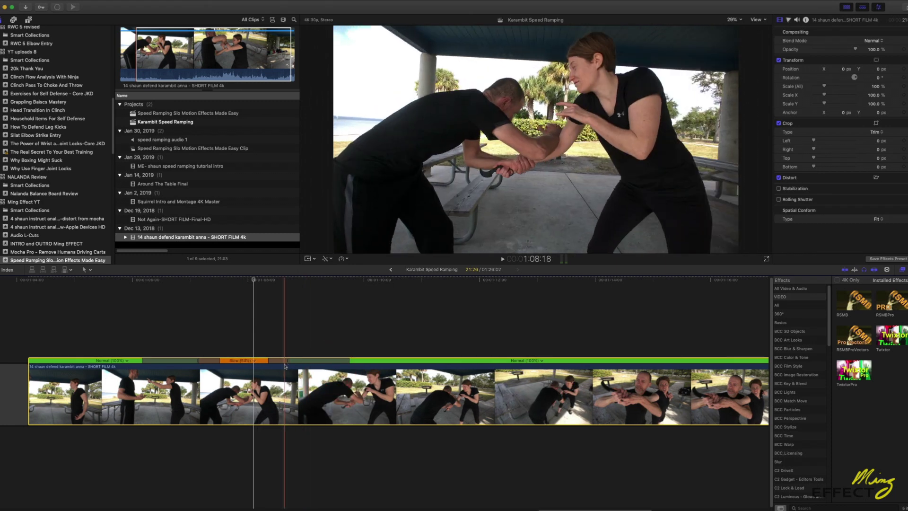
# Open the slow segment's custom speed settings and switch the speed method from rate to duration
pyautogui.click(254, 361)
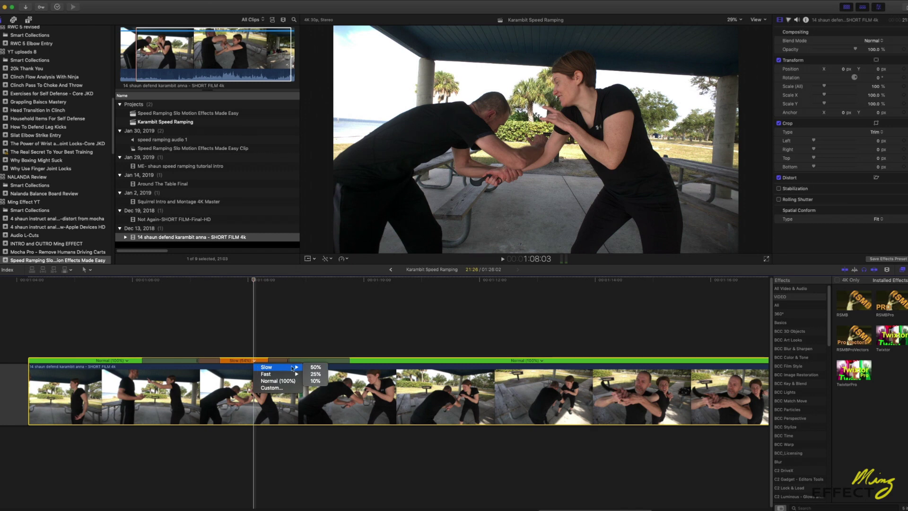
pyautogui.click(263, 388)
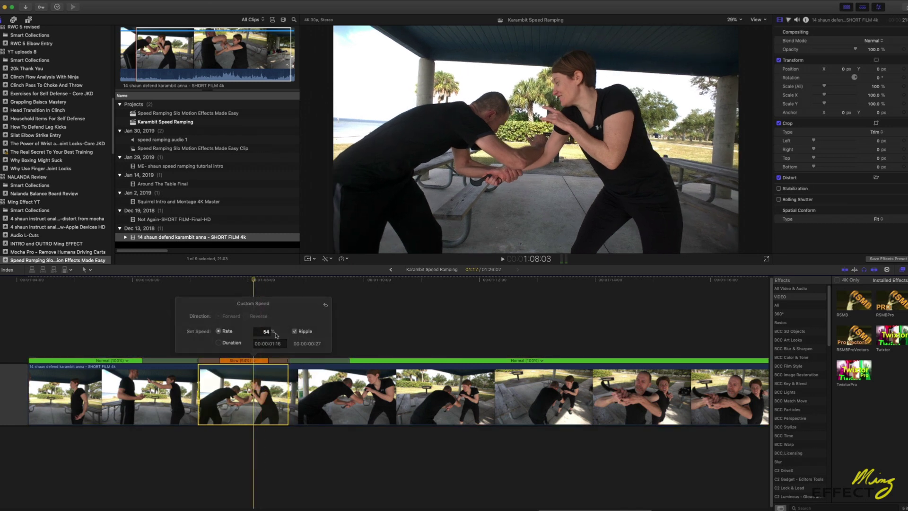
pyautogui.click(218, 343)
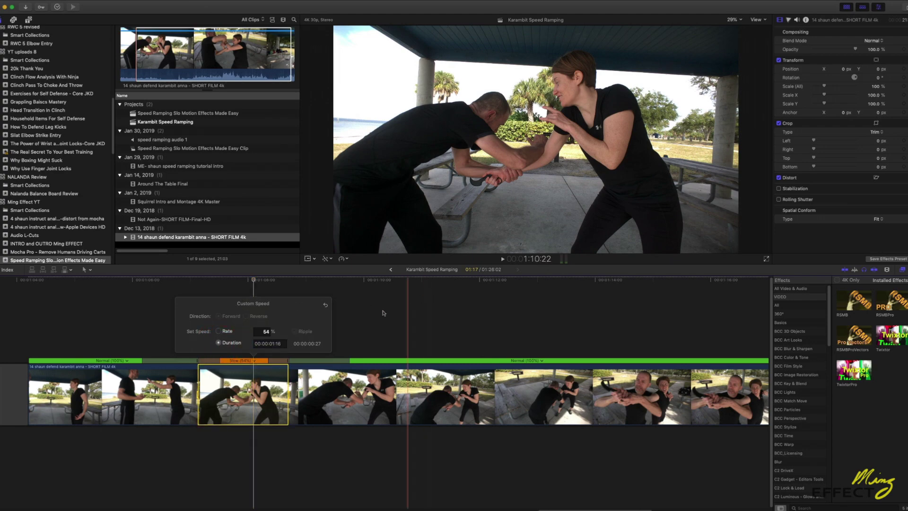
pyautogui.click(365, 314)
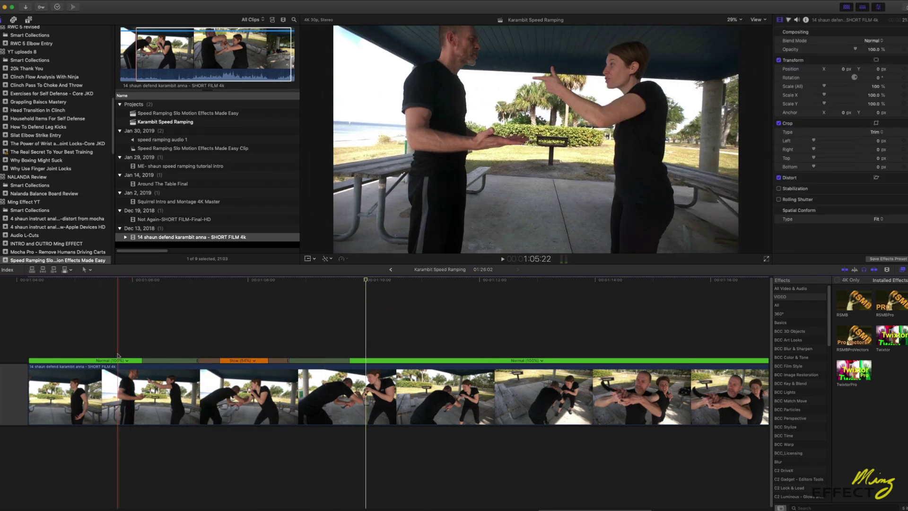
# Play back the ramp and blade the clip's speed at about 1:09 and again just before 1:12
pyautogui.press('space')
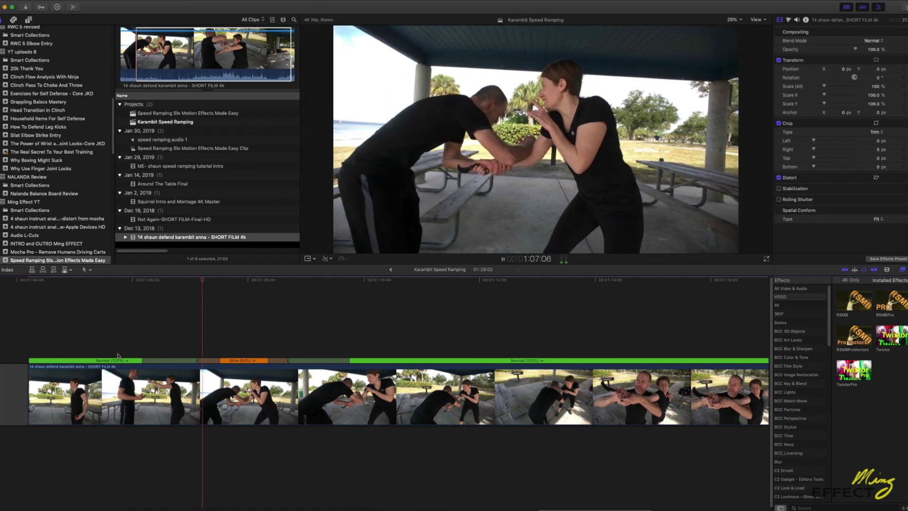
pyautogui.press('k')
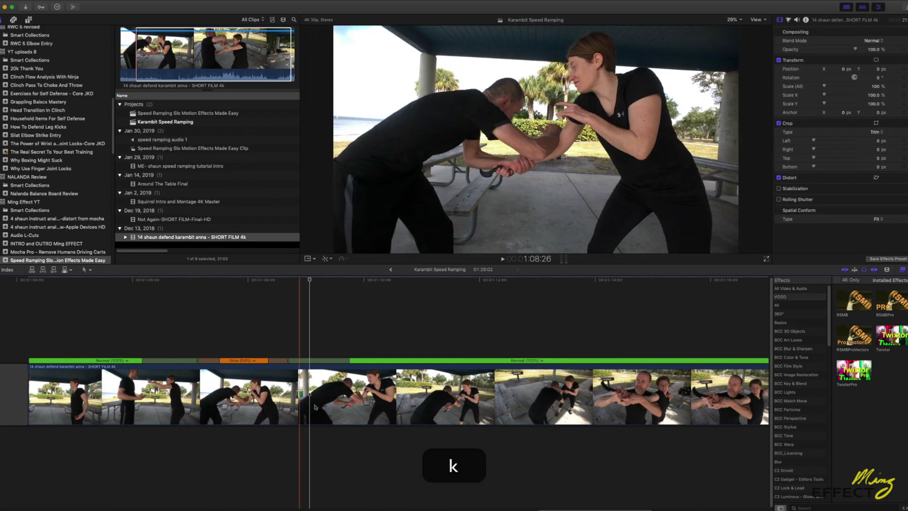
pyautogui.click(313, 366)
pyautogui.hotkey('shift', 'b')
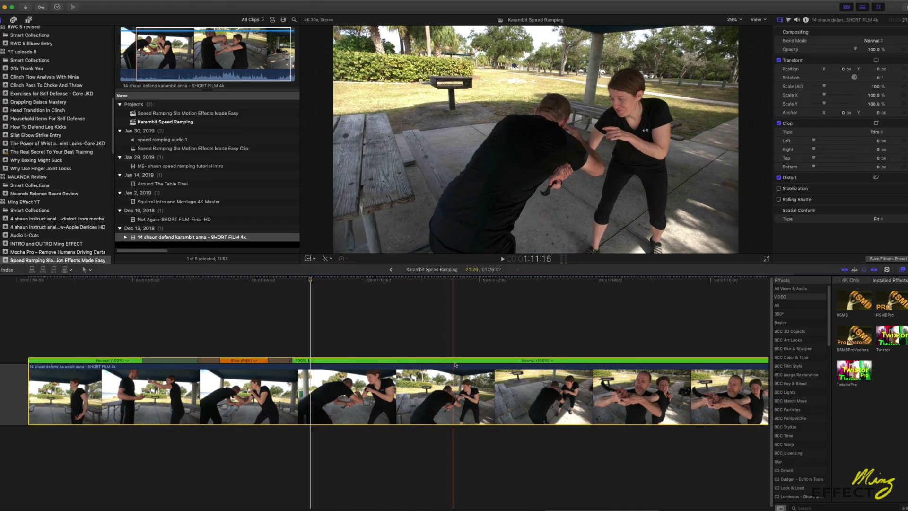
pyautogui.press('shift')
pyautogui.hotkey('shift', 'b')
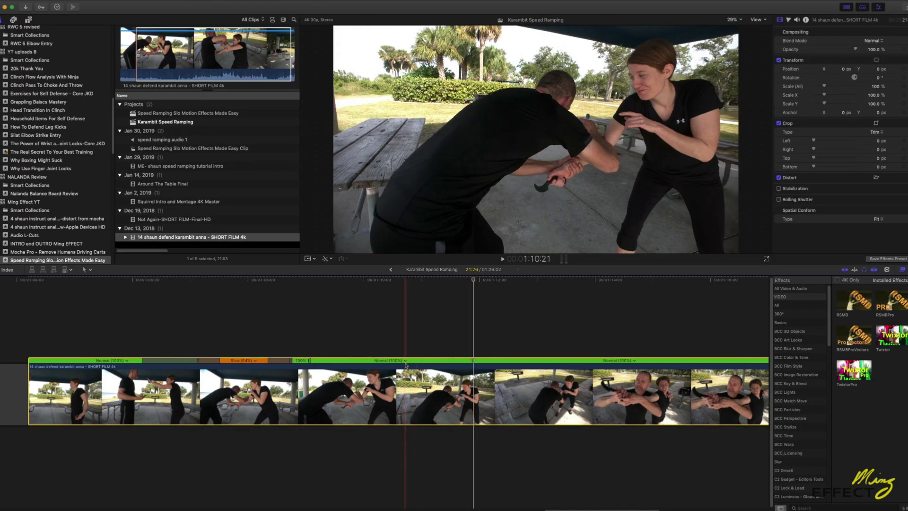
# Slow the new speed segment between about 1:09 and 1:12 to 50%
pyautogui.click(405, 365)
pyautogui.click(405, 361)
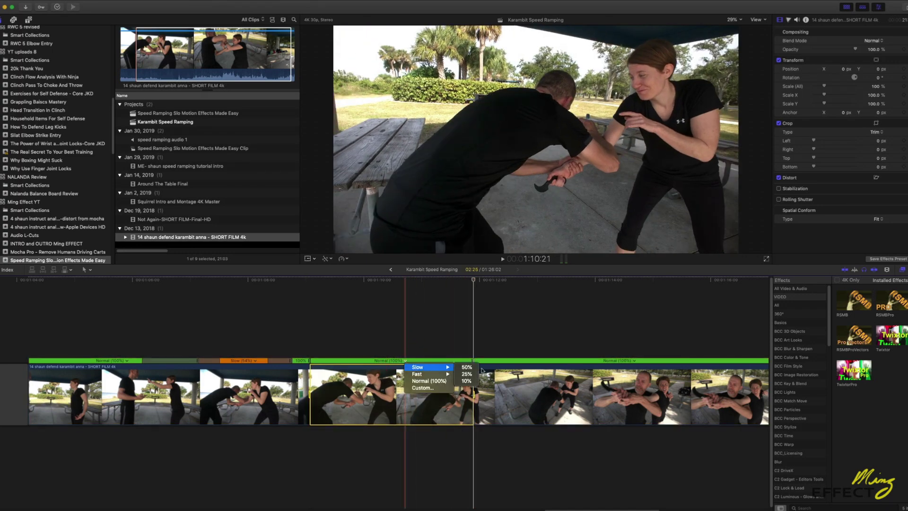
pyautogui.click(467, 367)
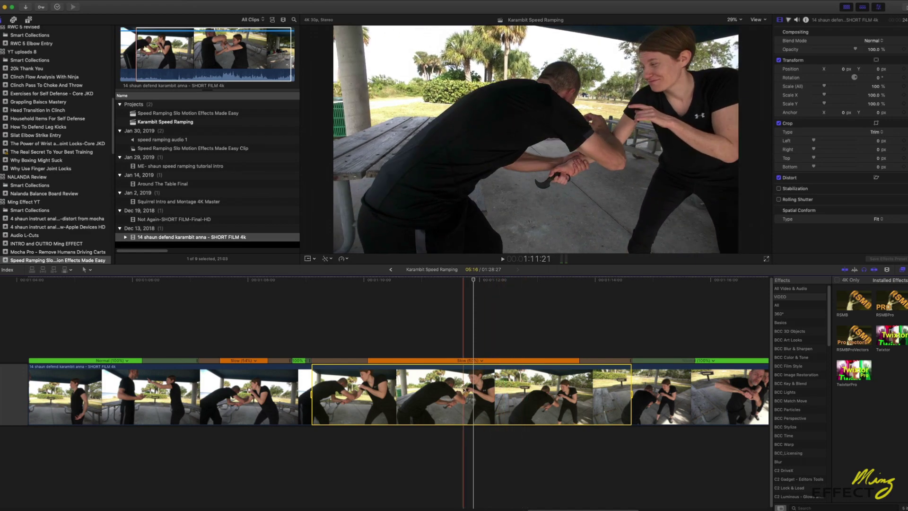
# Cut the clip at 1:09:03 and about 1:14:19 to isolate the 50% slow section, with the retime editor shown on it
pyautogui.press('shift')
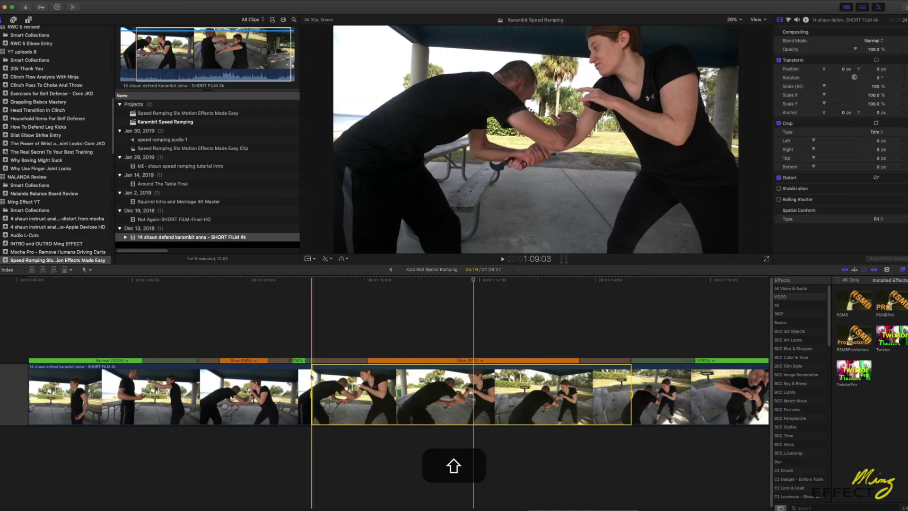
pyautogui.press('shift+super+b')
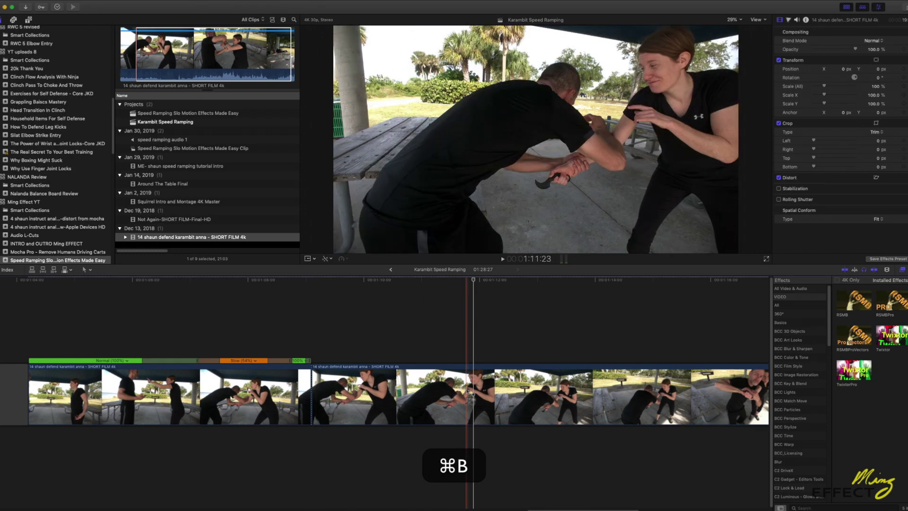
pyautogui.press('super+r')
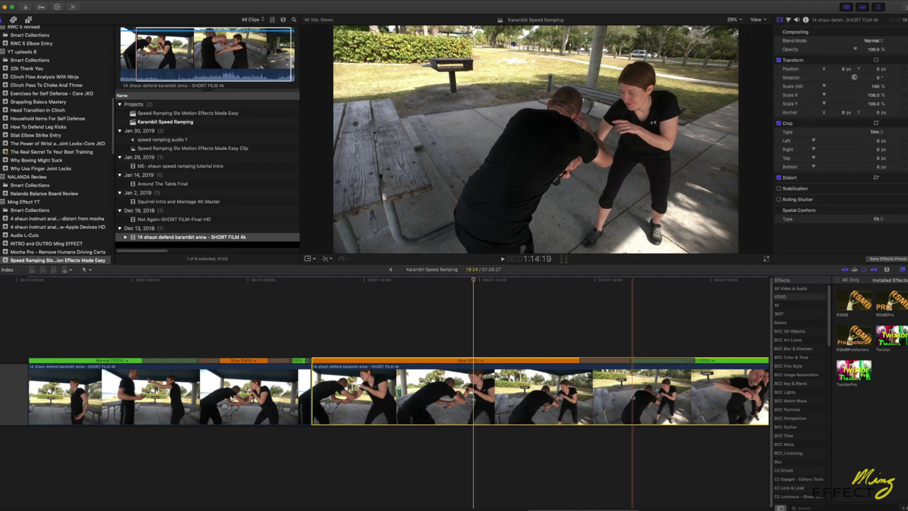
pyautogui.press('super+b')
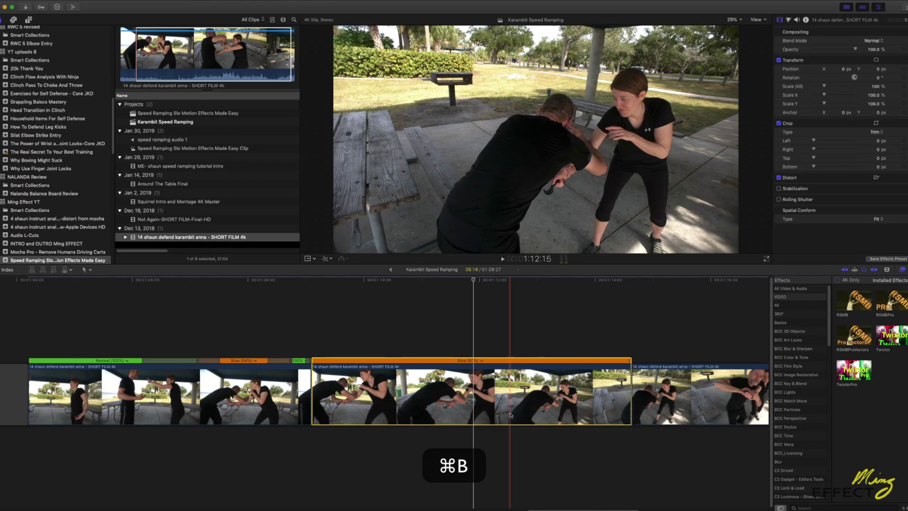
# Play back the isolated slow clip and show the retime editor on the clip after it
pyautogui.click(510, 415)
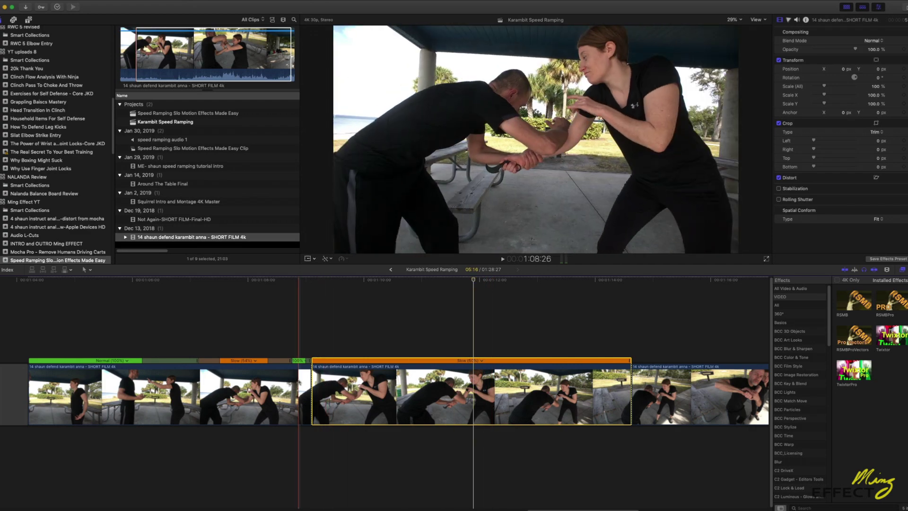
pyautogui.press('space')
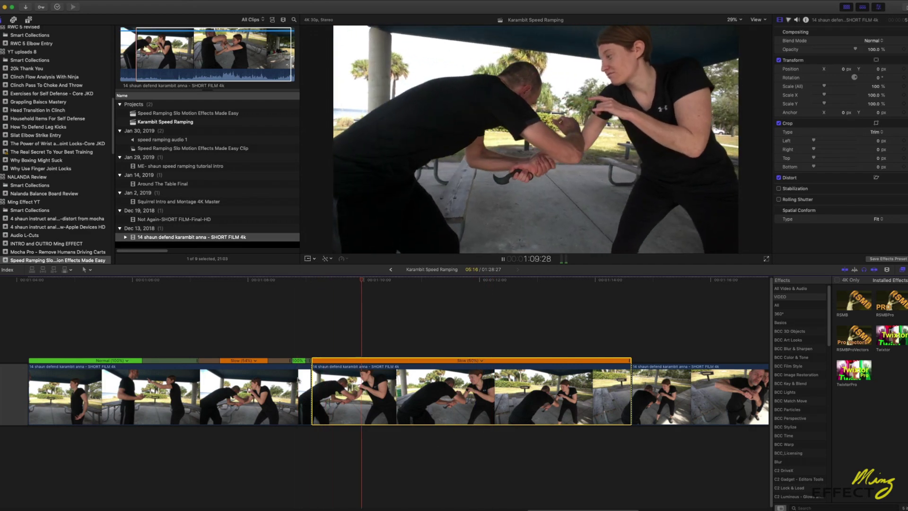
pyautogui.click(642, 385)
pyautogui.press('super+r')
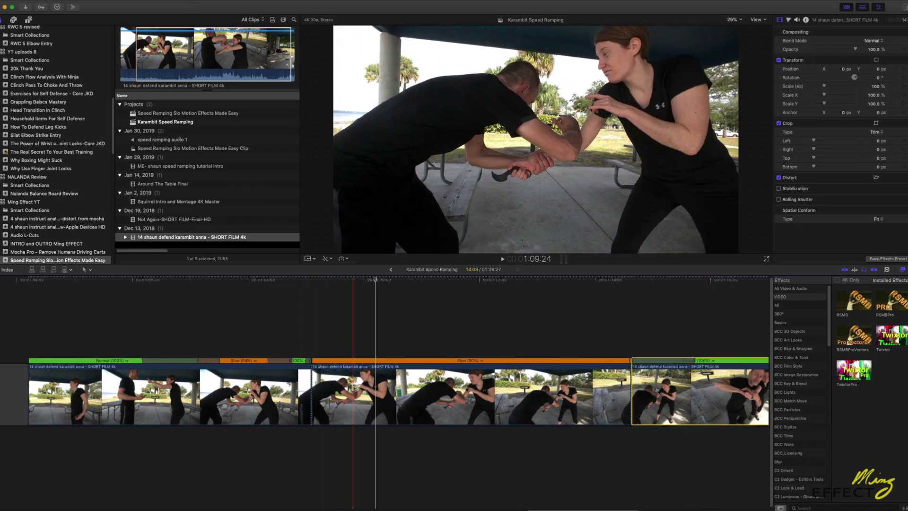
# Set the isolated slow clip's retime video quality to Frame Blending
pyautogui.click(364, 401)
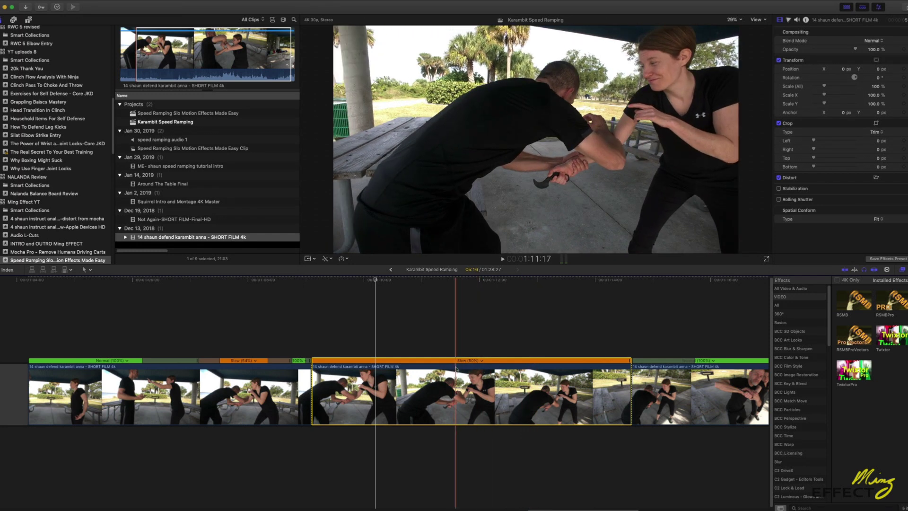
pyautogui.click(118, 0)
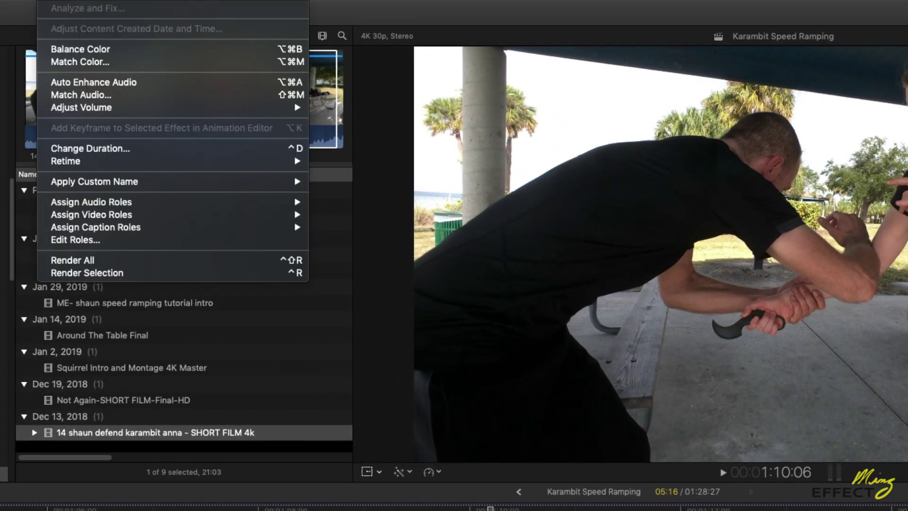
pyautogui.moveTo(229, 156)
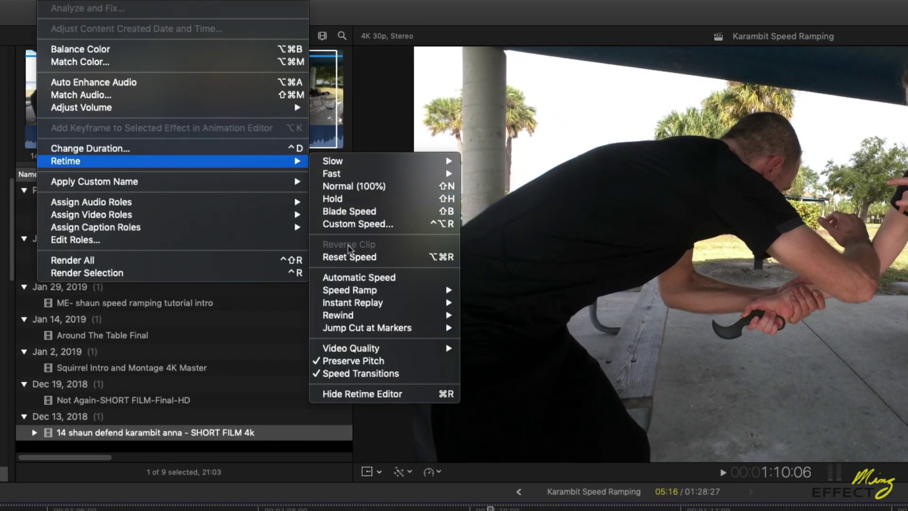
pyautogui.moveTo(348, 350)
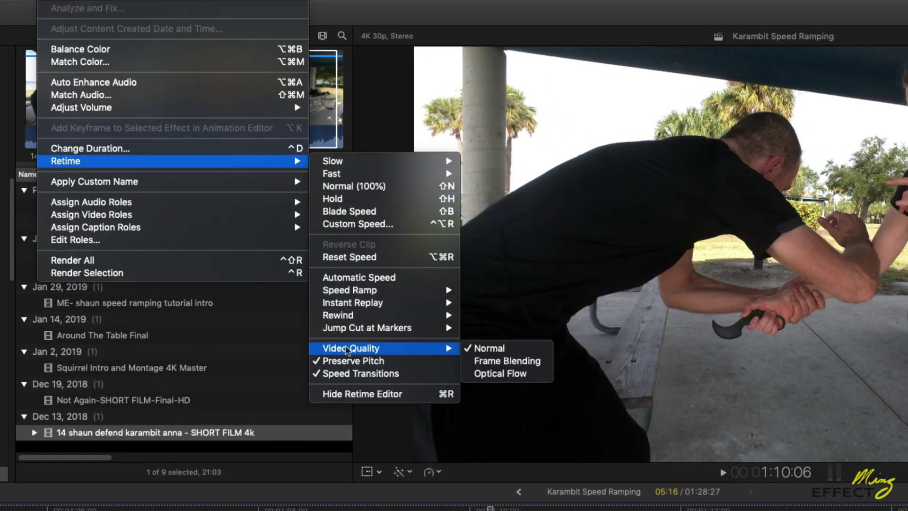
pyautogui.click(478, 362)
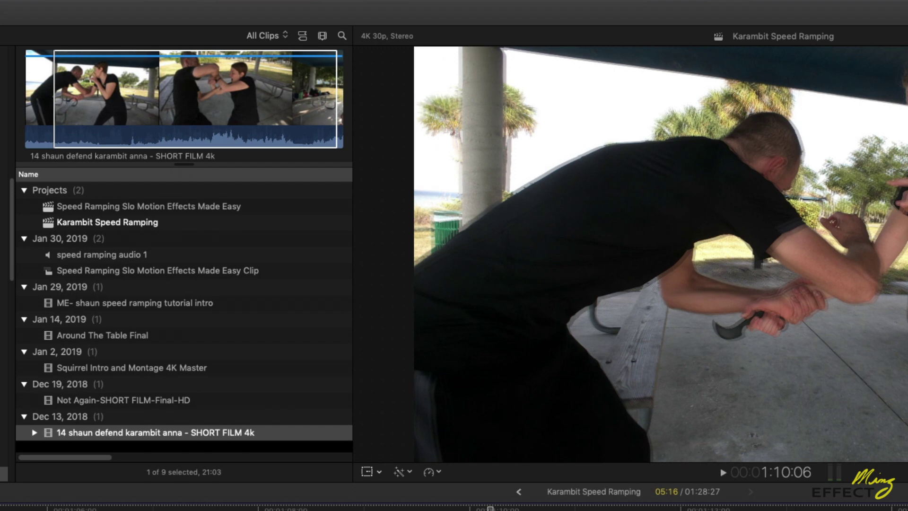
# Set the slow clip's retime video quality to Optical Flow and play it back
pyautogui.click(56, 0)
pyautogui.moveTo(95, 161)
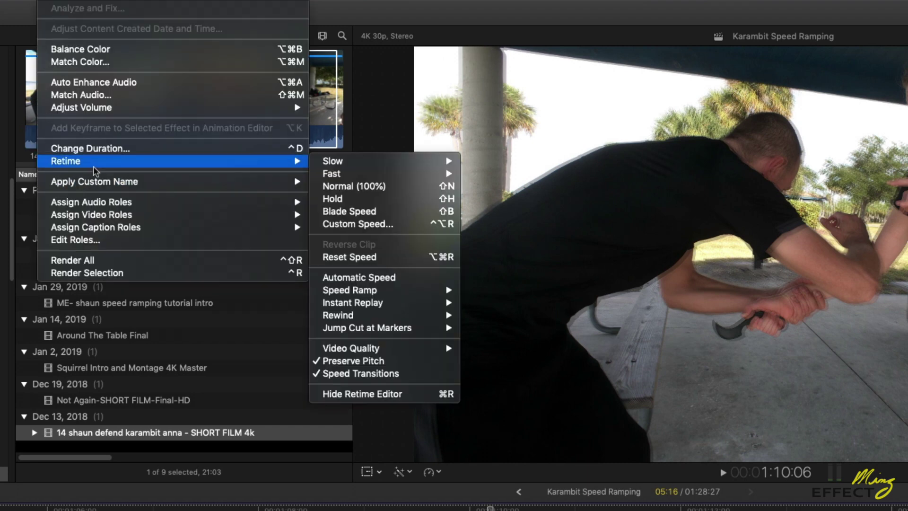
pyautogui.moveTo(355, 317)
pyautogui.moveTo(379, 351)
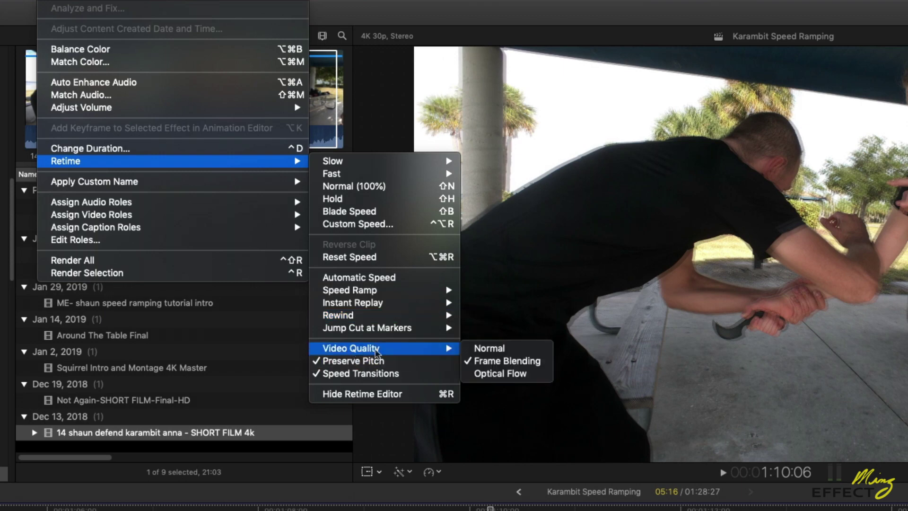
pyautogui.click(492, 374)
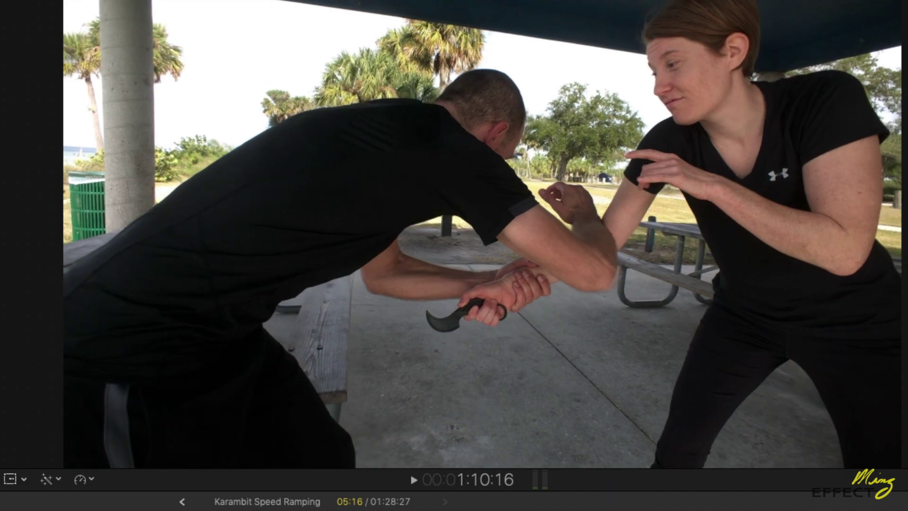
pyautogui.press('space')
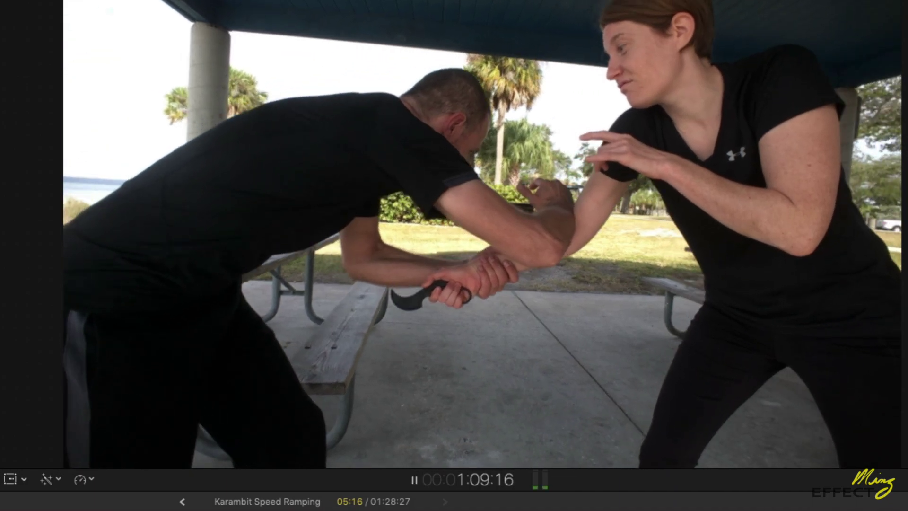
pyautogui.press('space')
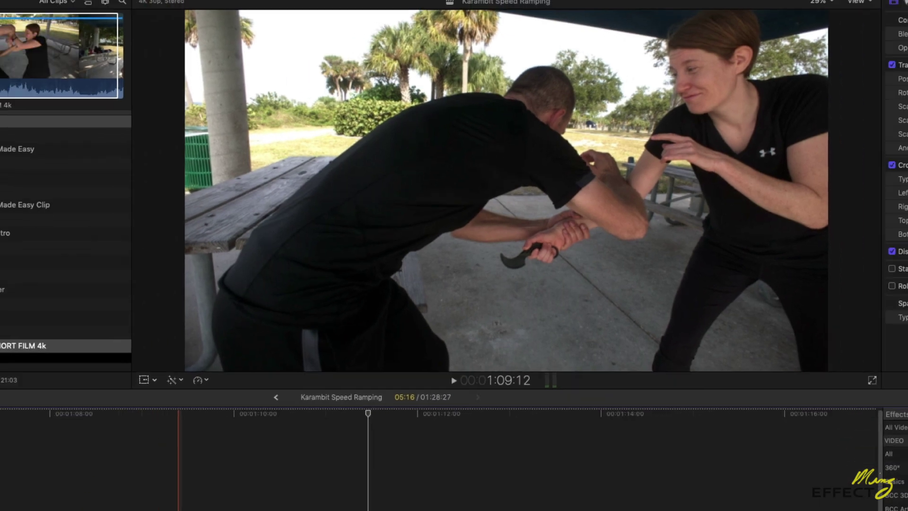
# Render the selected slow clip and check the background tasks
pyautogui.hotkey('ctrl', 'r')
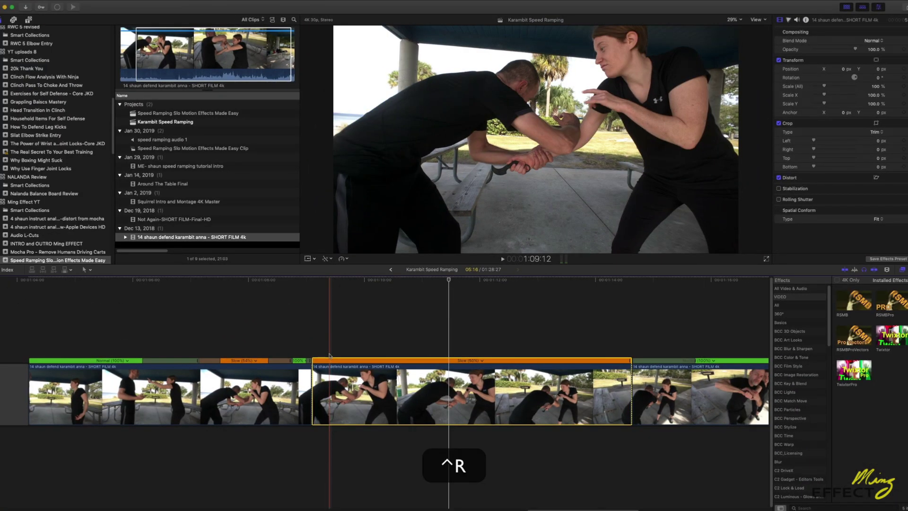
pyautogui.click(57, 7)
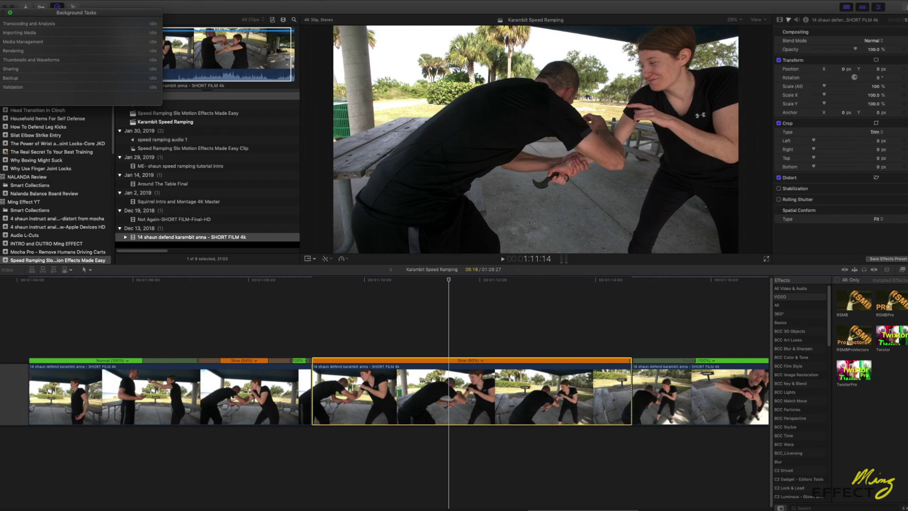
pyautogui.click(10, 12)
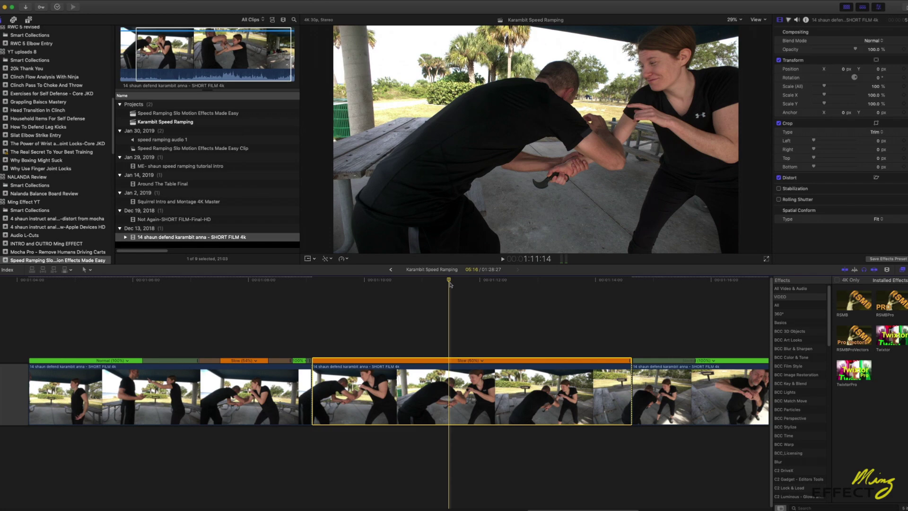
# Play back the rendered slow clip and inspect its frames around 1:10:16 at 200% viewer zoom
pyautogui.press('space')
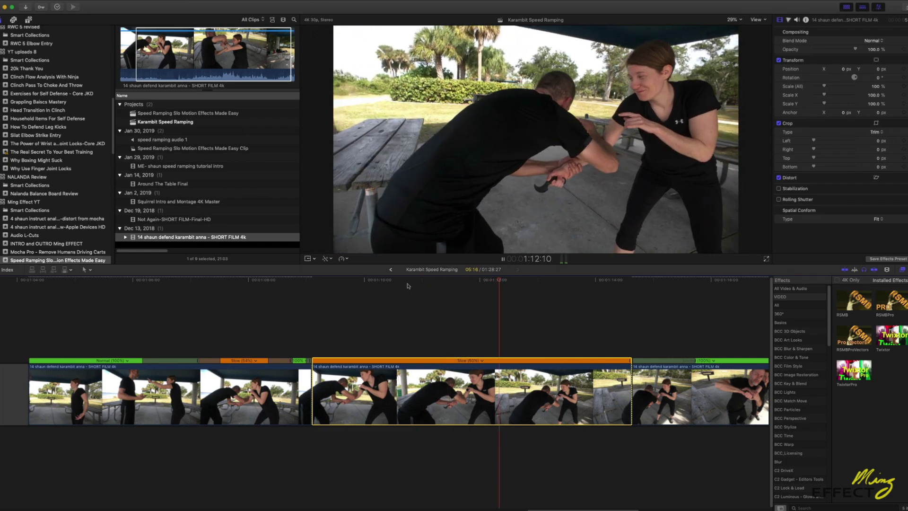
pyautogui.press('space')
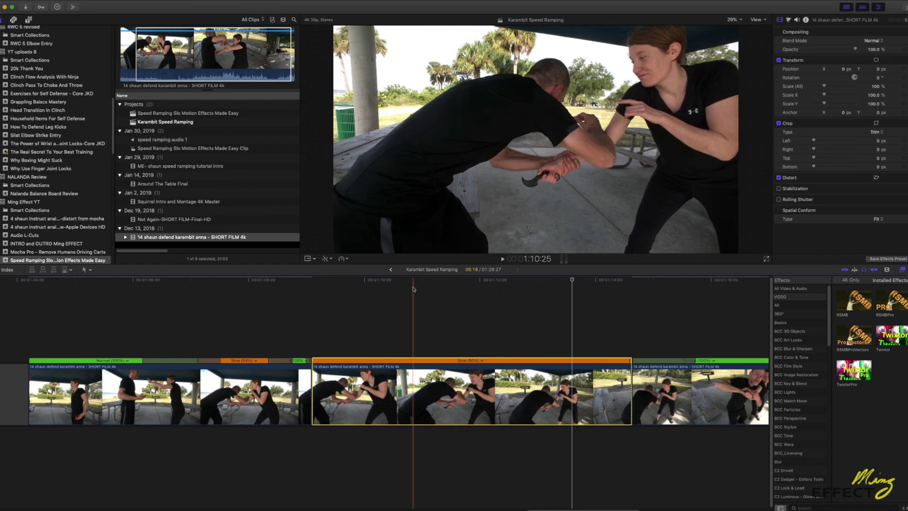
pyautogui.click(395, 282)
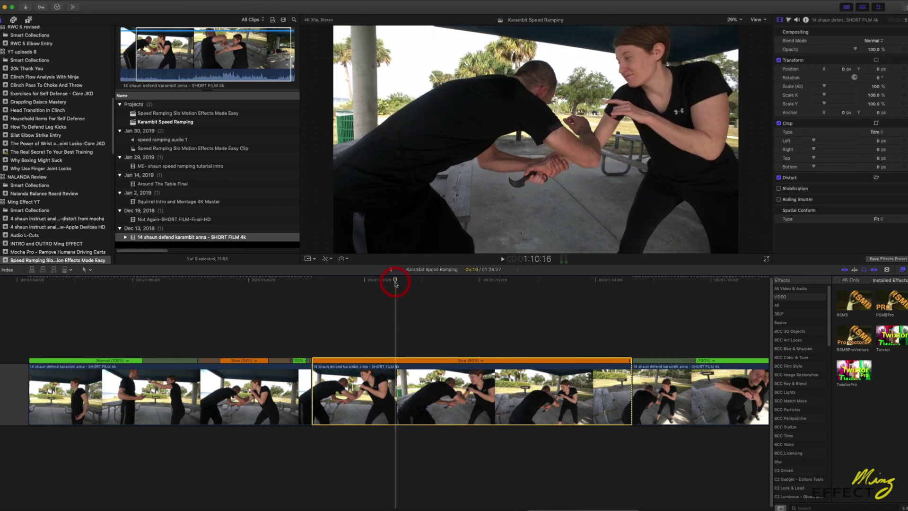
pyautogui.click(731, 23)
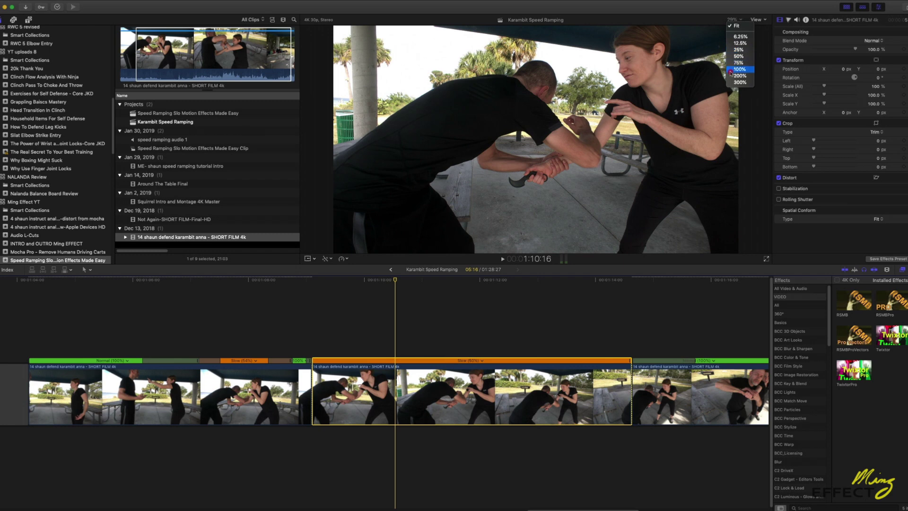
pyautogui.click(739, 76)
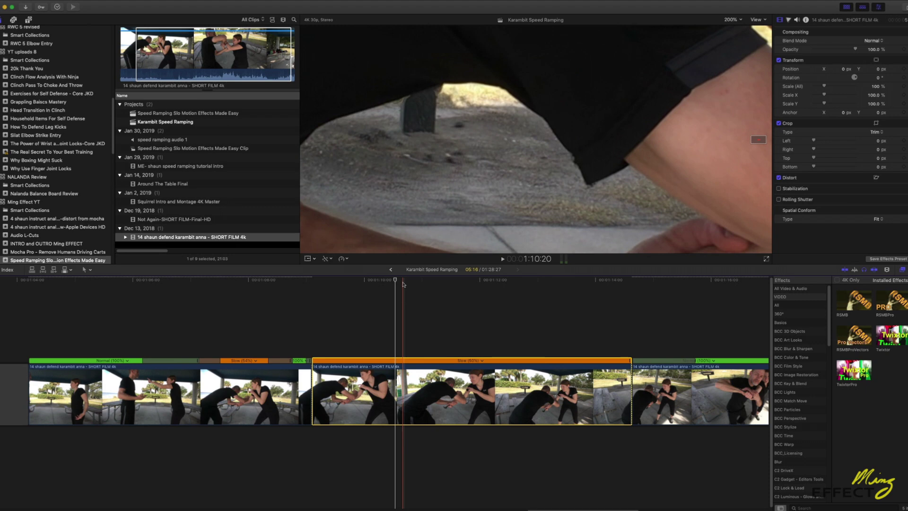
pyautogui.click(393, 281)
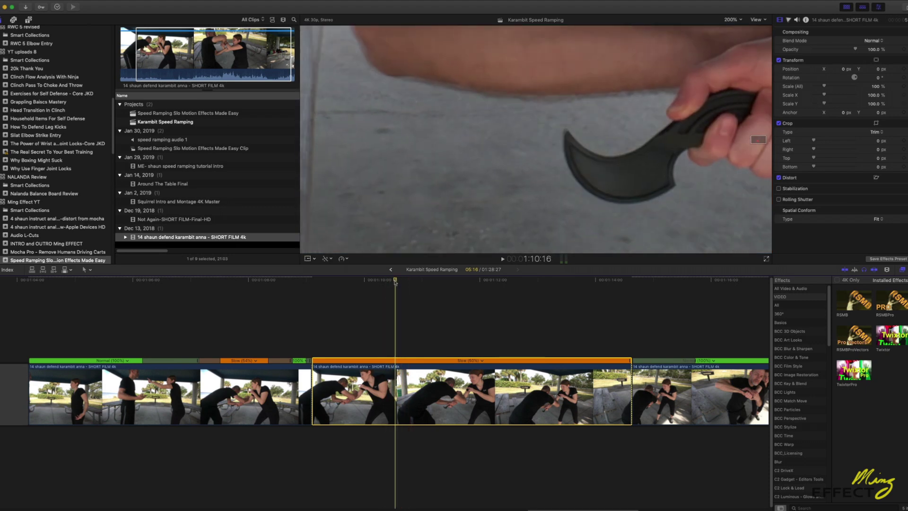
pyautogui.click(391, 280)
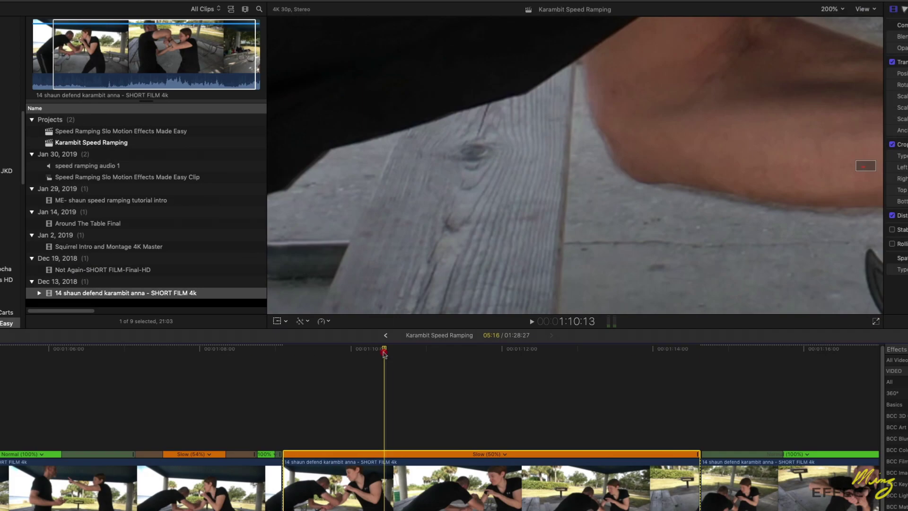
pyautogui.moveTo(389, 280); pyautogui.dragTo(397, 281)
pyautogui.moveTo(394, 353); pyautogui.dragTo(393, 355)
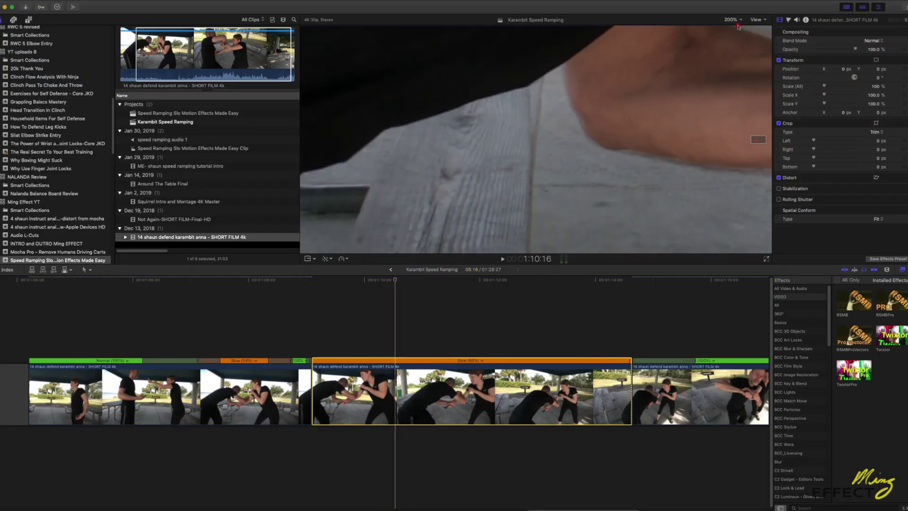
# Return the viewer to Fit and play back the rendered slow clip from about 1:10:16
pyautogui.click(736, 21)
pyautogui.click(736, 31)
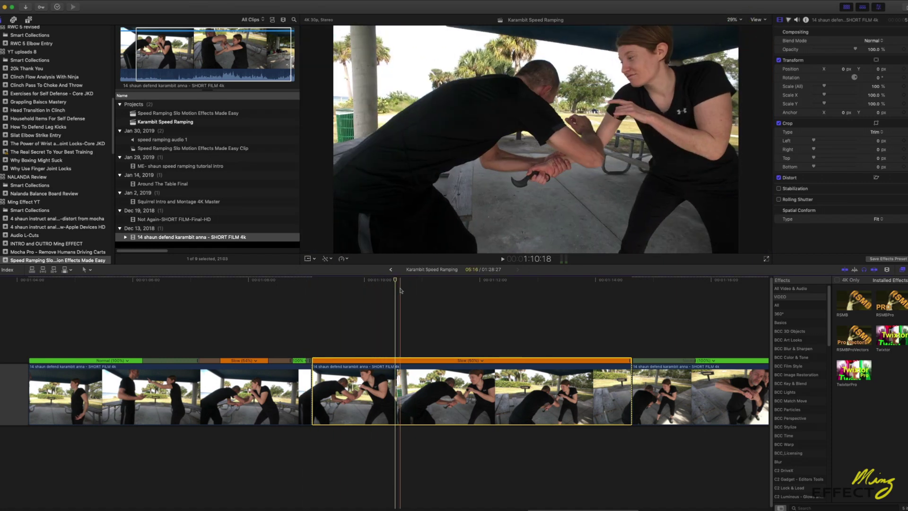
pyautogui.press('space')
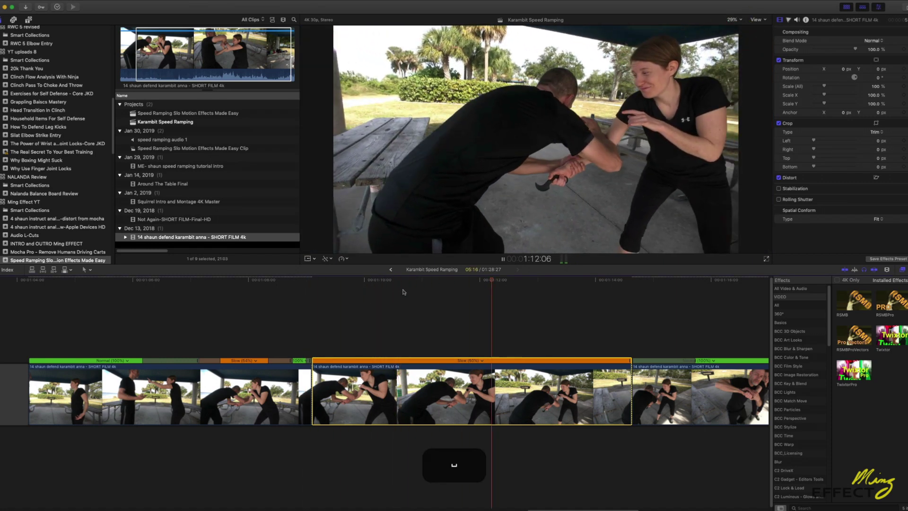
pyautogui.press('space')
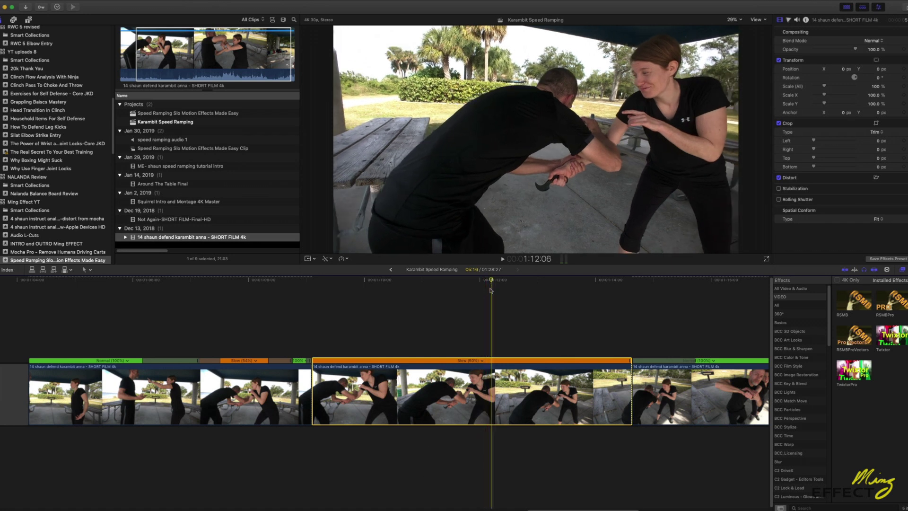
pyautogui.press('space')
pyautogui.press('space')
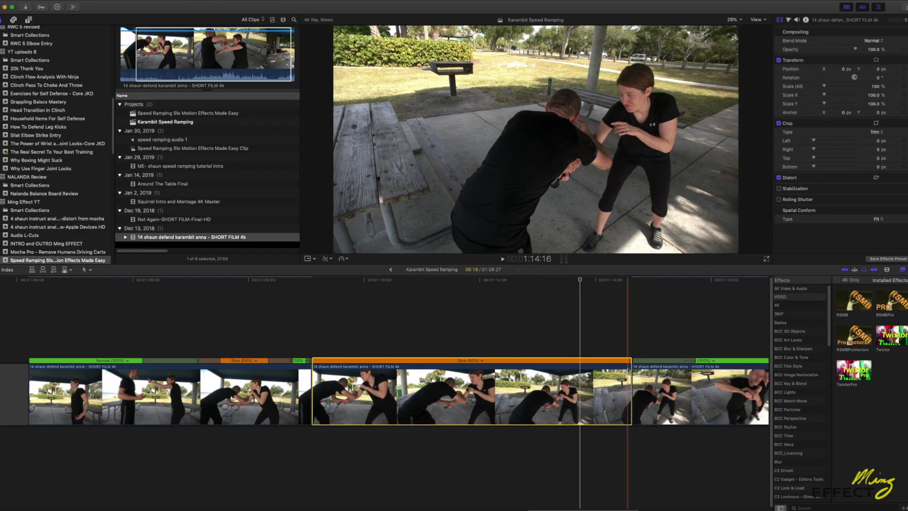
pyautogui.click(472, 411)
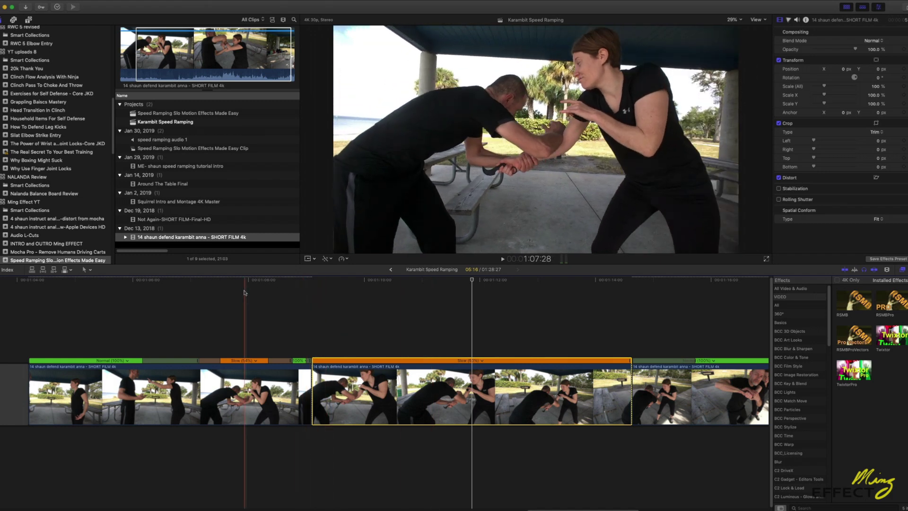
# Speed up the first clip's opening segment by shortening it ahead of the 54% slow segment
pyautogui.click(222, 282)
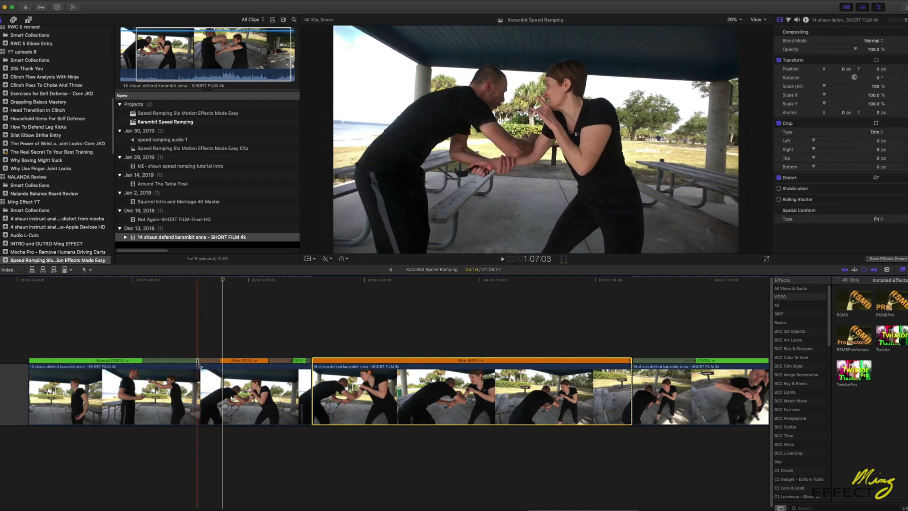
pyautogui.moveTo(199, 364); pyautogui.dragTo(165, 362)
pyautogui.moveTo(146, 361); pyautogui.dragTo(116, 364)
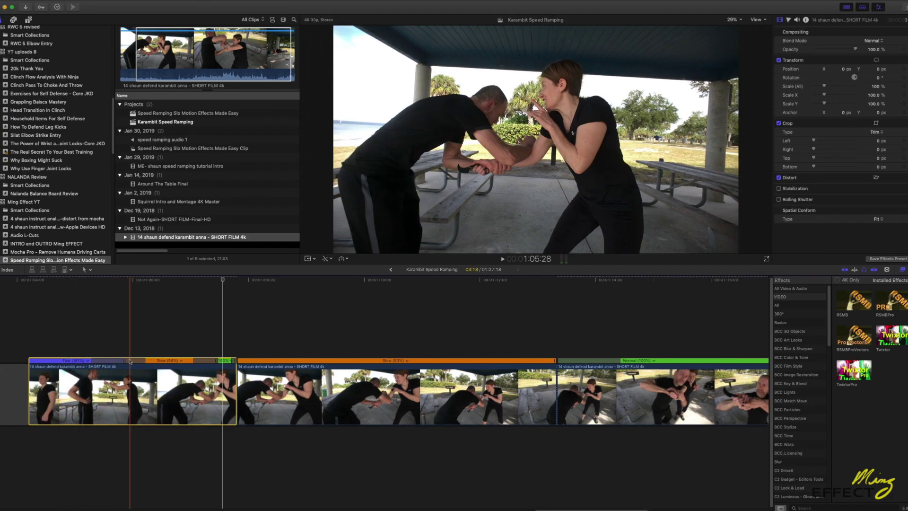
# Undo the last speed-up of the first clip's opening segment and set that segment to the Fast 2x preset
pyautogui.press('super+z')
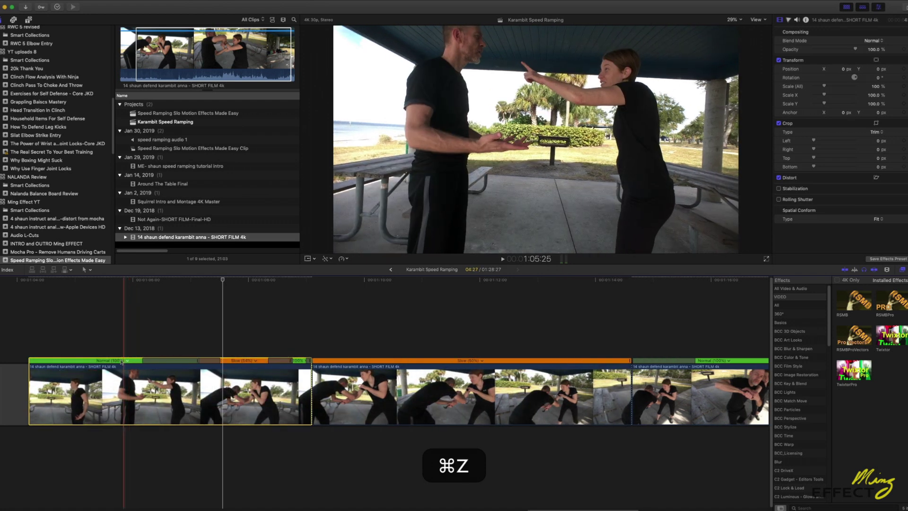
pyautogui.click(126, 361)
pyautogui.moveTo(137, 374)
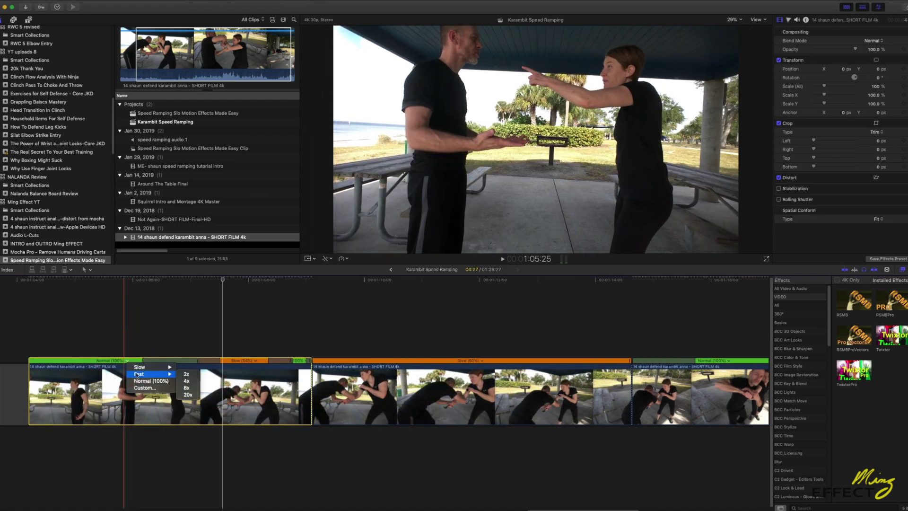
pyautogui.click(187, 374)
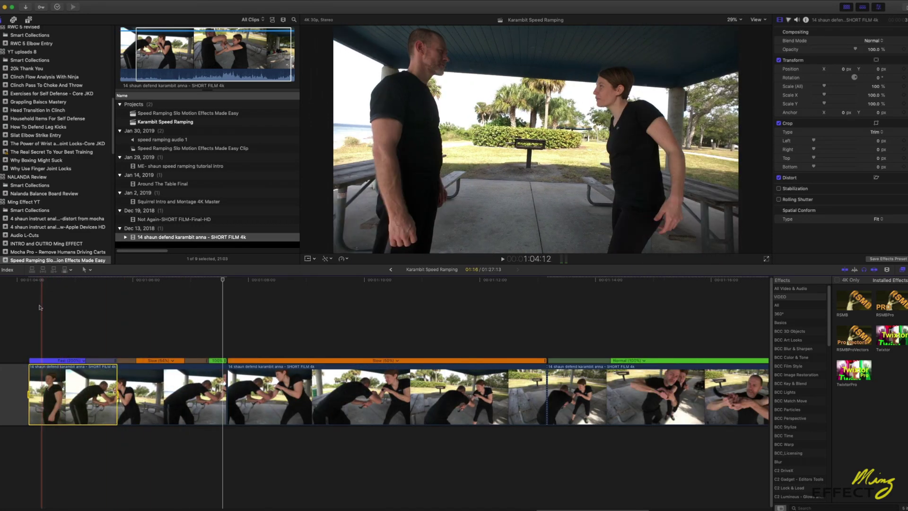
# Play back the first clip from its opening fast segment through the 54% slow segment
pyautogui.press('space')
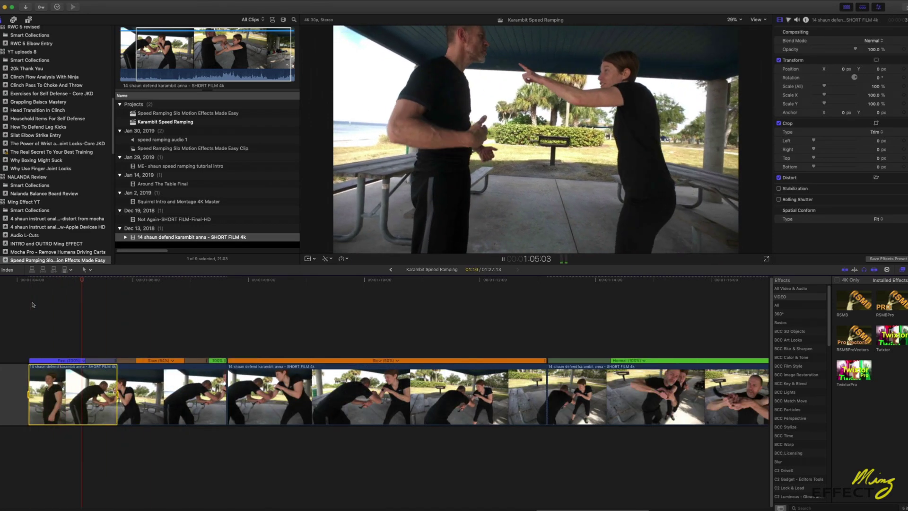
pyautogui.press('space')
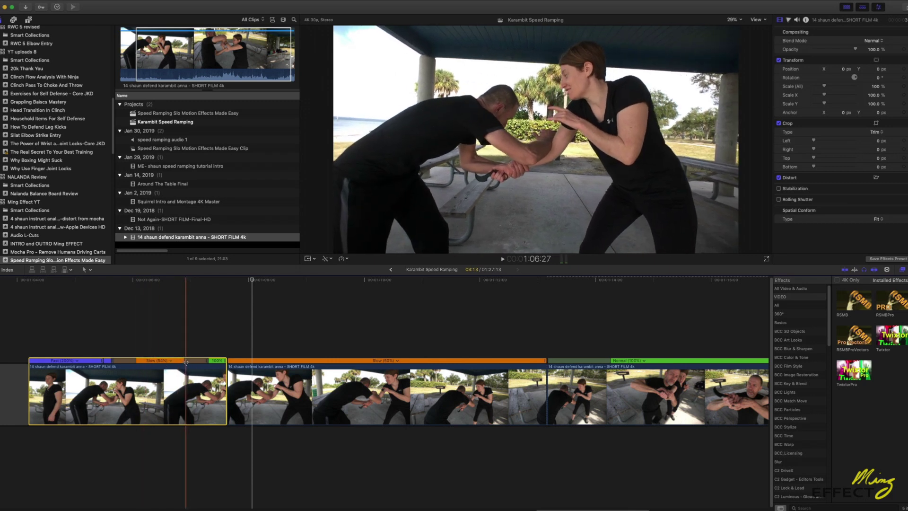
pyautogui.hscroll(5, 391, 309)
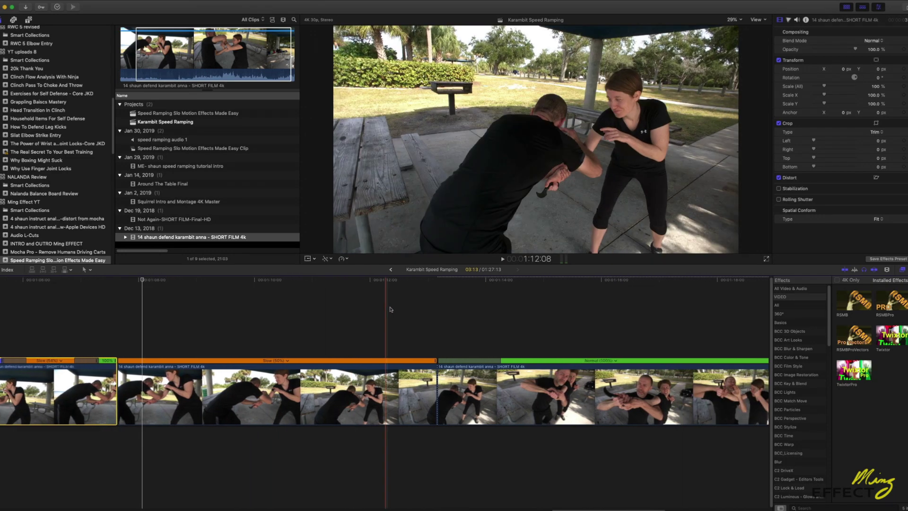
pyautogui.hscroll(1, 389, 309)
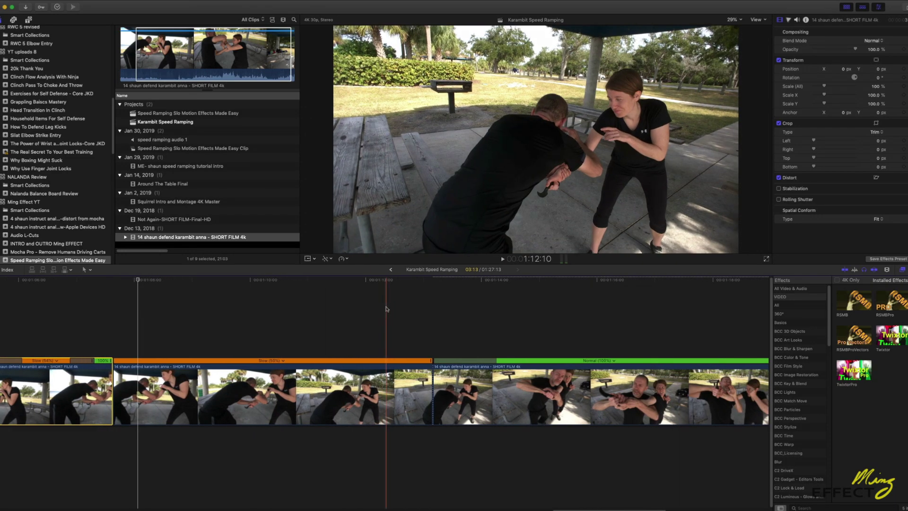
pyautogui.hscroll(1, 388, 307)
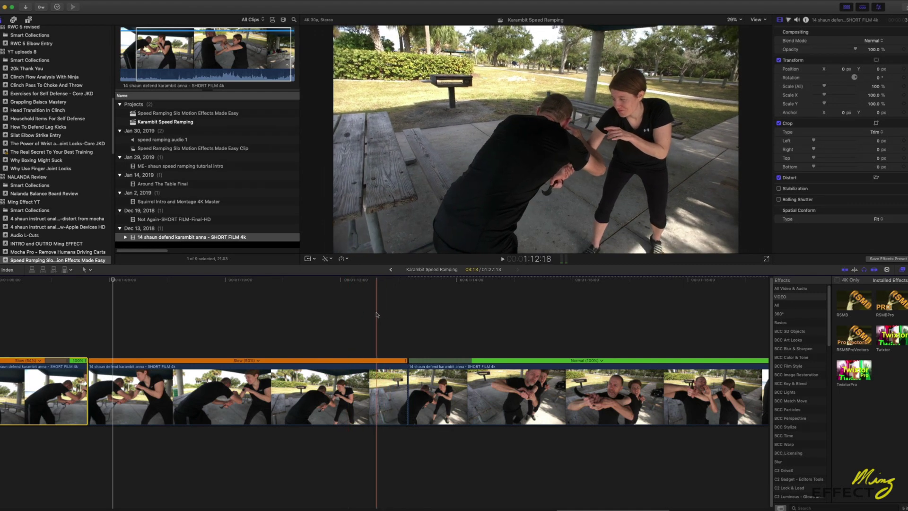
pyautogui.hscroll(-10, 377, 315)
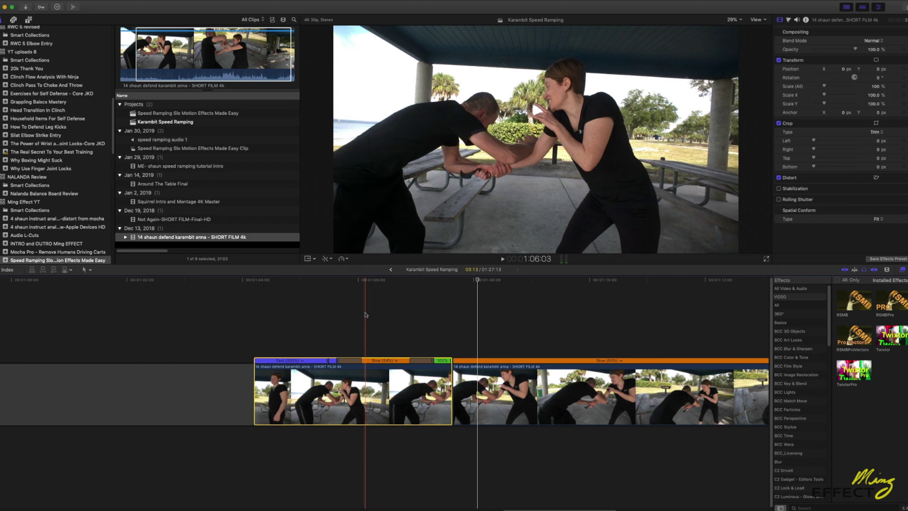